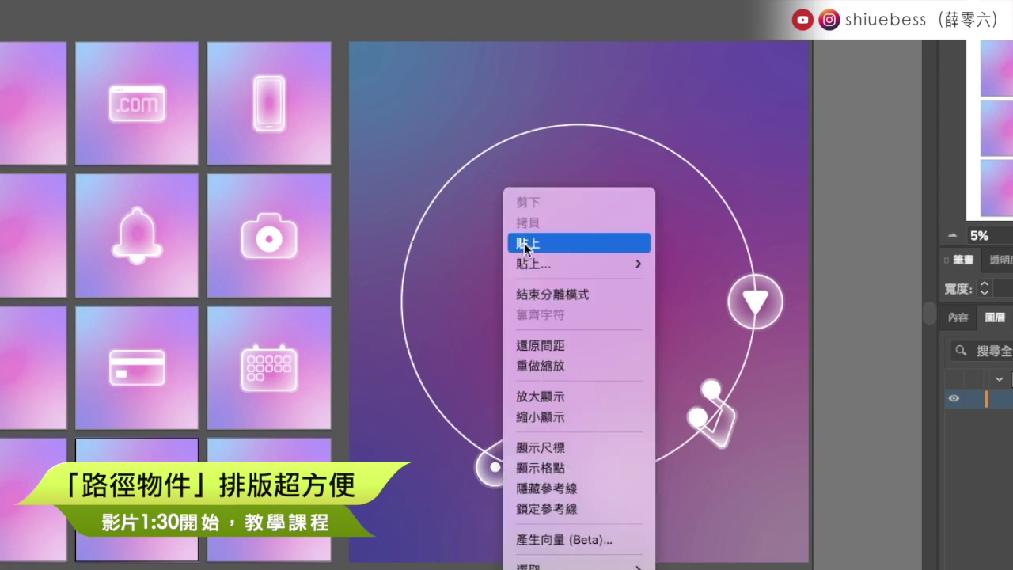
Paste the copied glowing icons onto the circle and drag the start handle to slide them around
{"action": "left_click", "coordinate": [524, 244]}
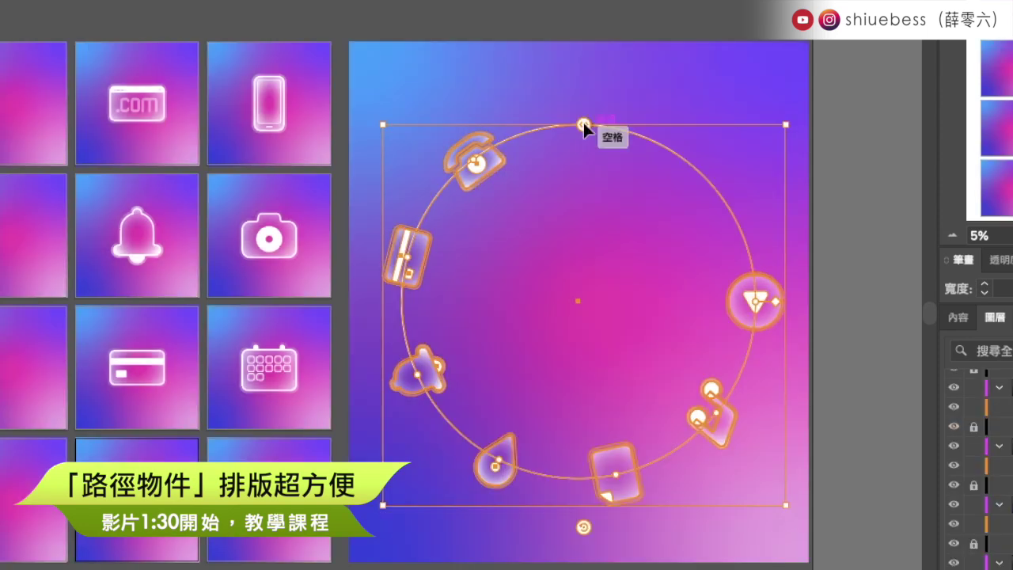
{"action": "left_click_drag", "start_coordinate": [583, 126], "coordinate": [682, 188]}
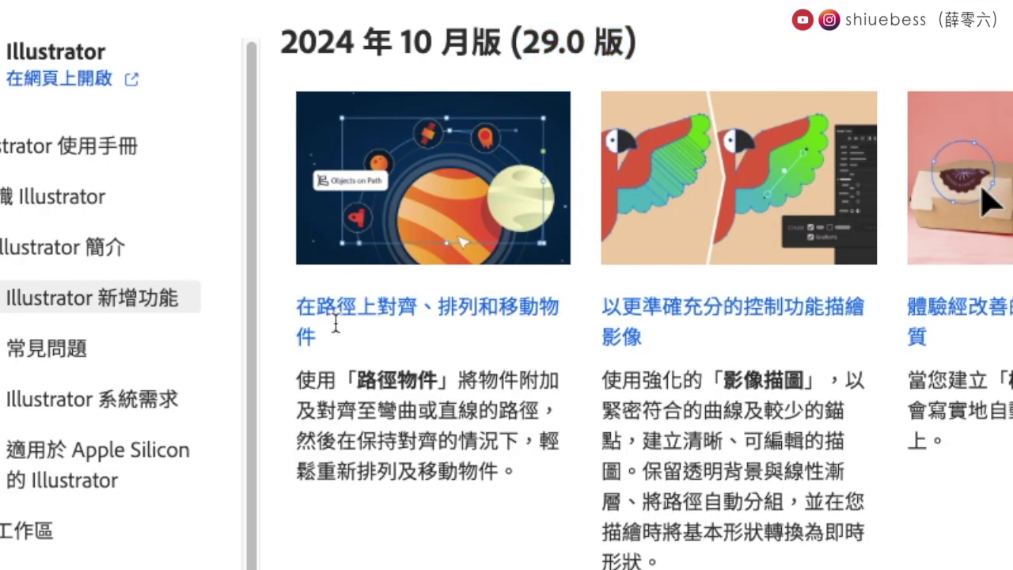
Highlight the 路徑物件 feature text and play the objects-on-path demo video
{"action": "left_click_drag", "start_coordinate": [332, 337], "coordinate": [298, 304]}
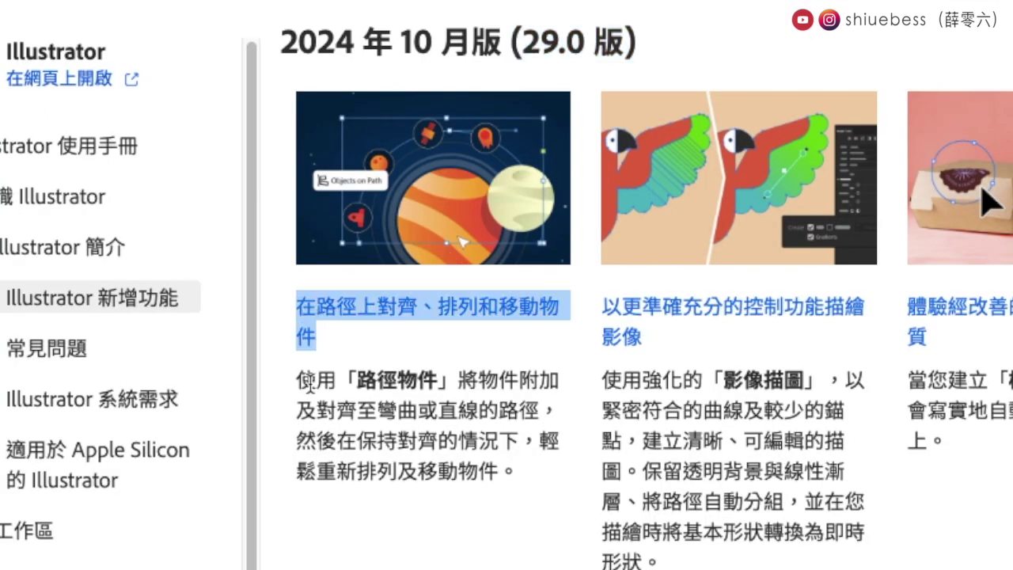
{"action": "mouse_move", "coordinate": [353, 379]}
{"action": "left_mouse_down"}
{"action": "mouse_move", "coordinate": [434, 382]}
{"action": "mouse_move", "coordinate": [435, 398]}
{"action": "left_mouse_up"}
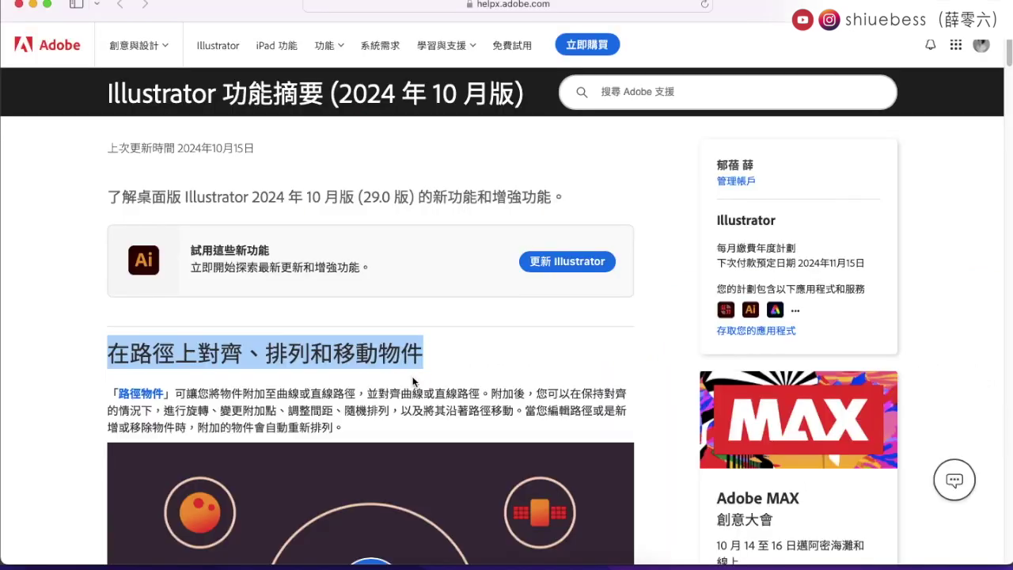
{"action": "scroll", "coordinate": [351, 361], "scroll_direction": "down", "scroll_amount": 3}
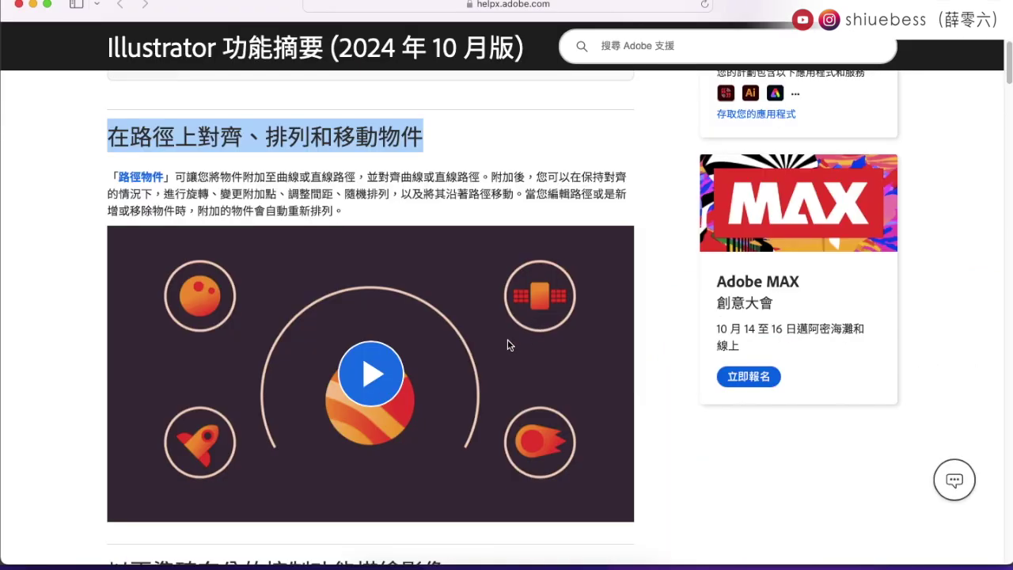
{"action": "left_click", "coordinate": [371, 376]}
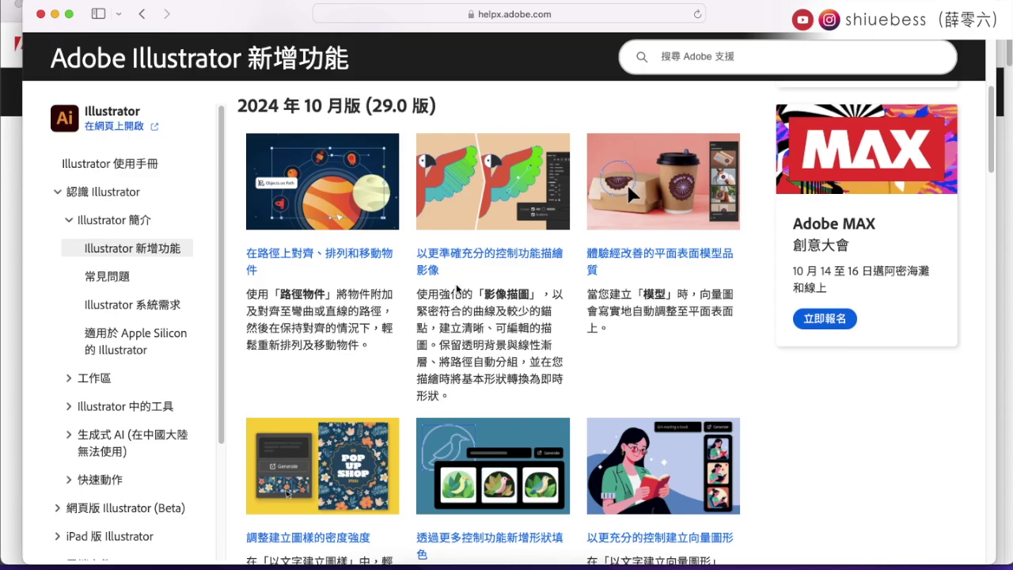
{"action": "left_click_drag", "start_coordinate": [417, 294], "coordinate": [540, 297]}
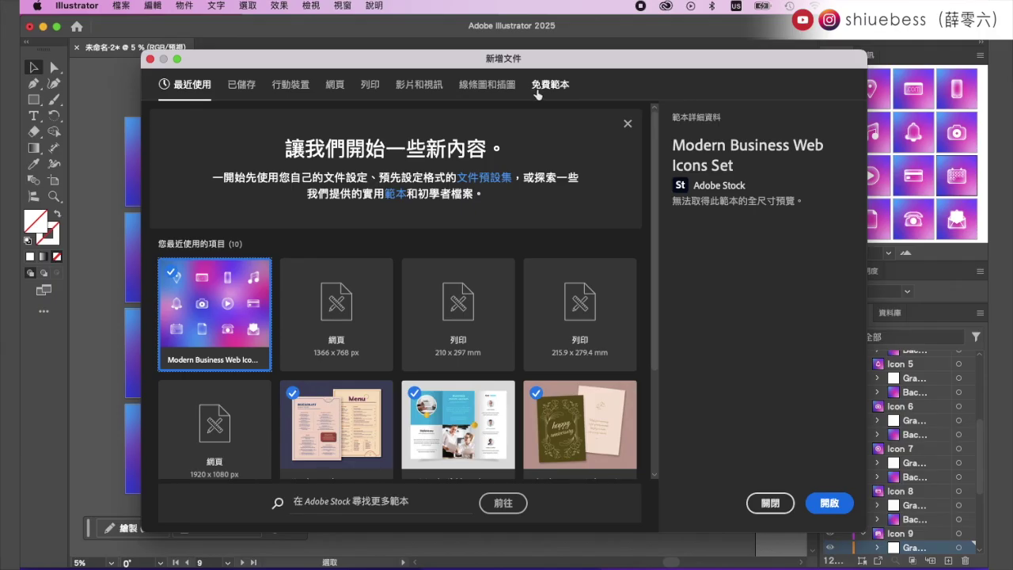
Browse the 免費範本 free templates and choose Modern Business Web Icons Set
{"action": "left_click", "coordinate": [538, 94]}
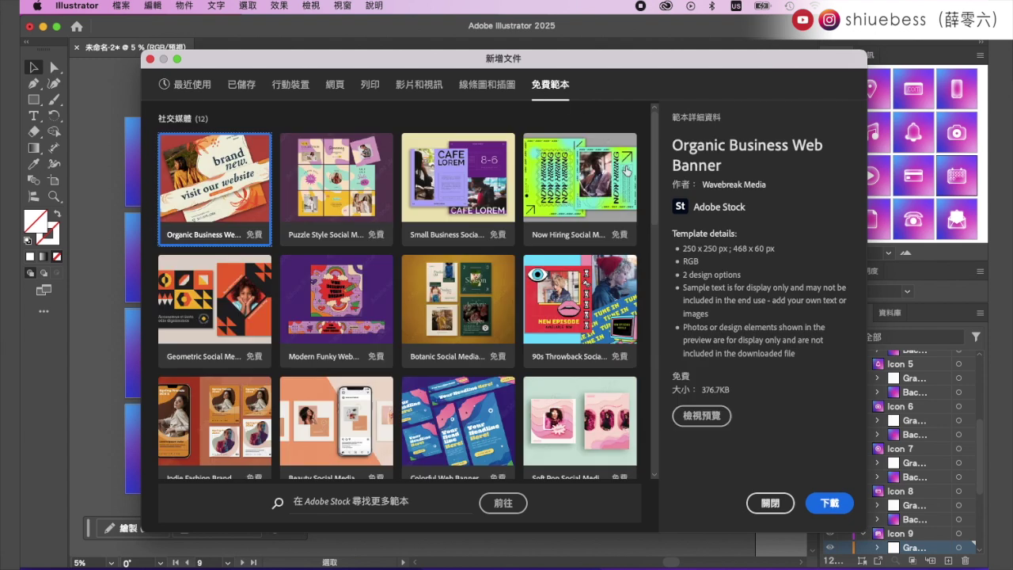
{"action": "scroll", "coordinate": [398, 335], "scroll_direction": "down", "scroll_amount": 5}
{"action": "scroll", "coordinate": [397, 336], "scroll_direction": "down", "scroll_amount": 3}
{"action": "scroll", "coordinate": [396, 337], "scroll_direction": "up", "scroll_amount": 3}
{"action": "scroll", "coordinate": [396, 337], "scroll_direction": "down", "scroll_amount": 8}
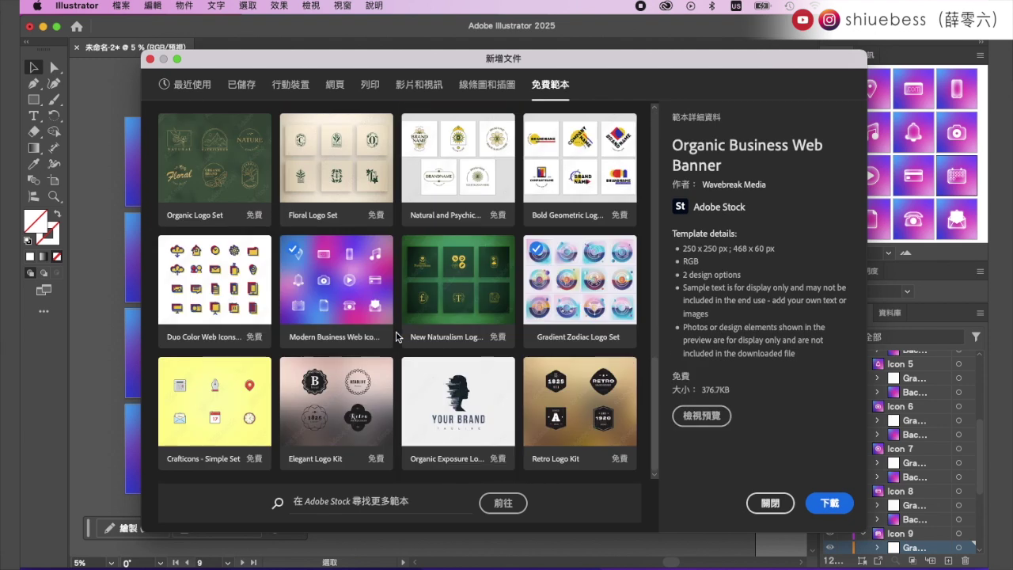
{"action": "left_click", "coordinate": [356, 297]}
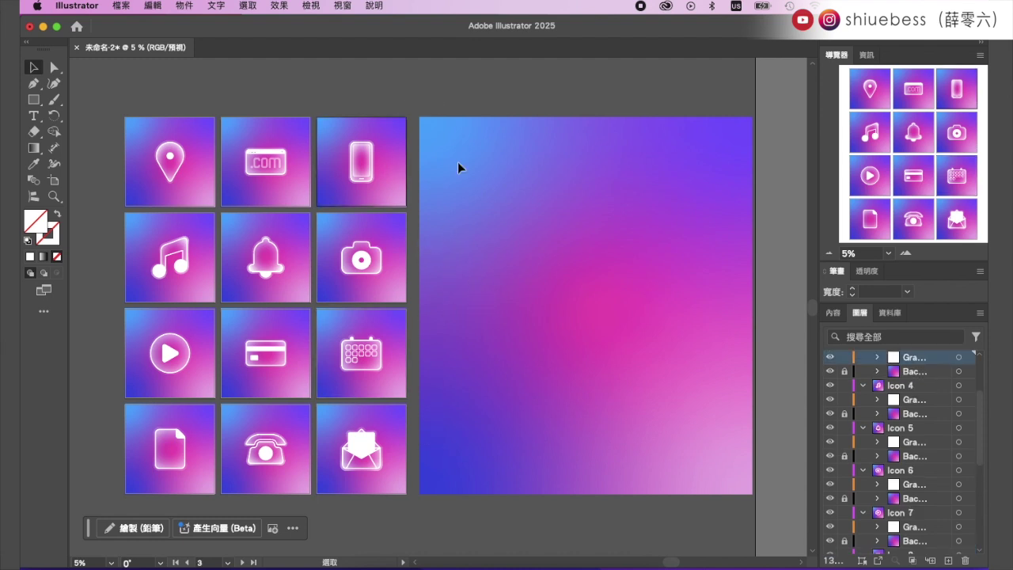
{"action": "left_click_drag", "start_coordinate": [365, 177], "coordinate": [451, 207]}
{"action": "key", "text": "ctrl+z"}
{"action": "left_click_drag", "start_coordinate": [363, 266], "coordinate": [448, 277]}
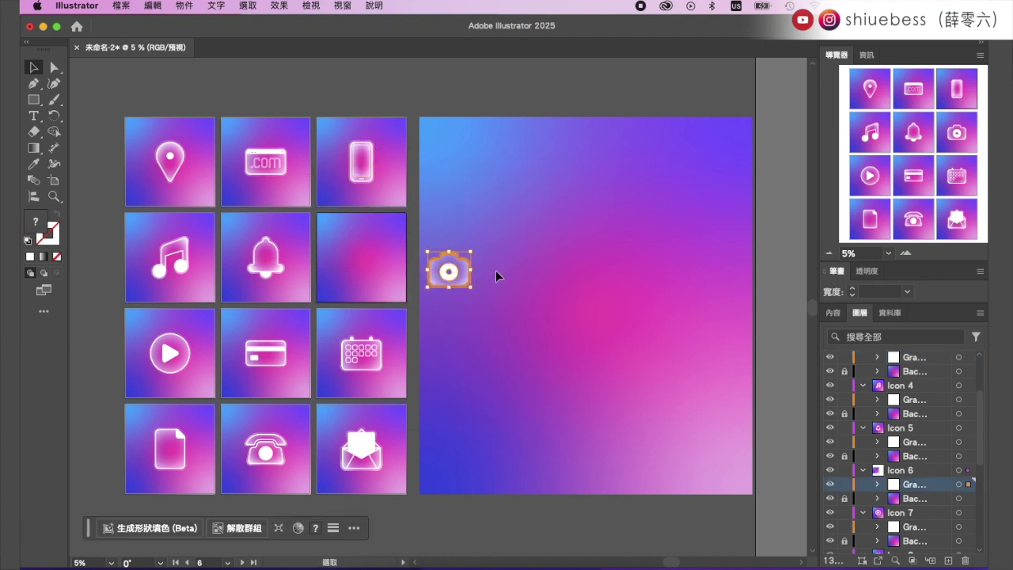
{"action": "key", "text": "ctrl+z"}
{"action": "left_click_drag", "start_coordinate": [371, 355], "coordinate": [463, 358]}
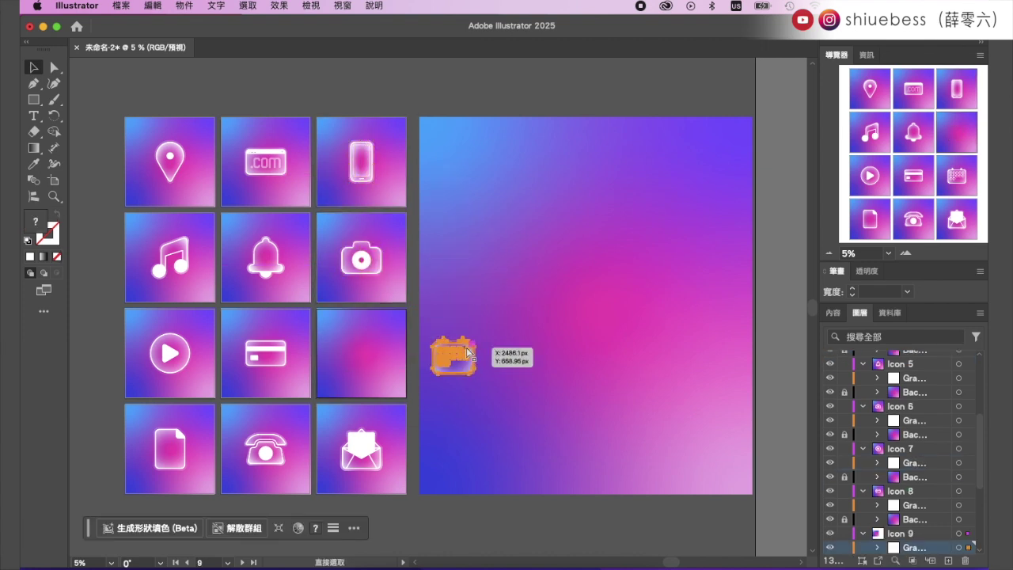
{"action": "key", "text": "ctrl+z"}
{"action": "left_click", "coordinate": [351, 405]}
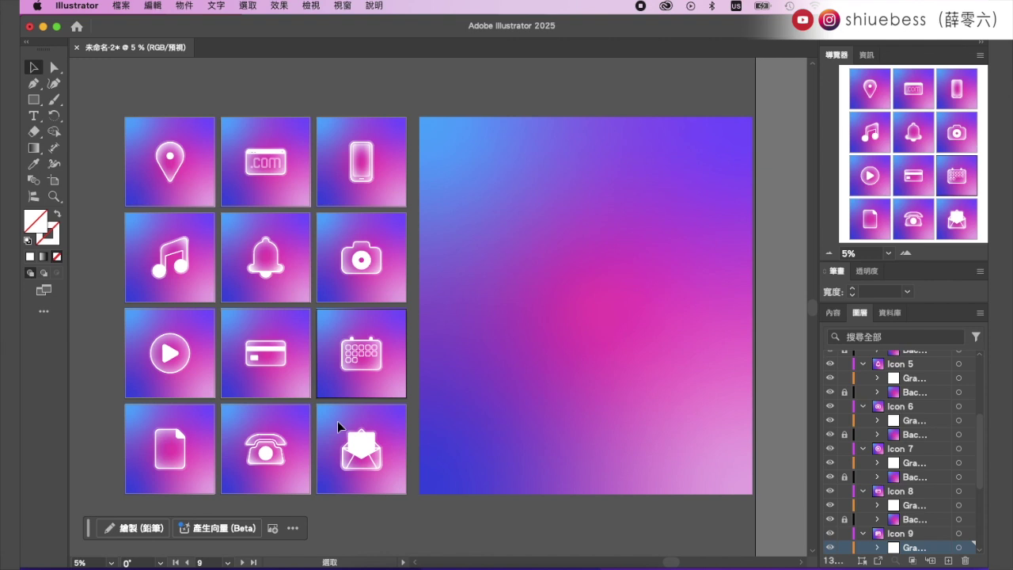
{"action": "left_click", "coordinate": [348, 441]}
{"action": "left_click", "coordinate": [394, 449]}
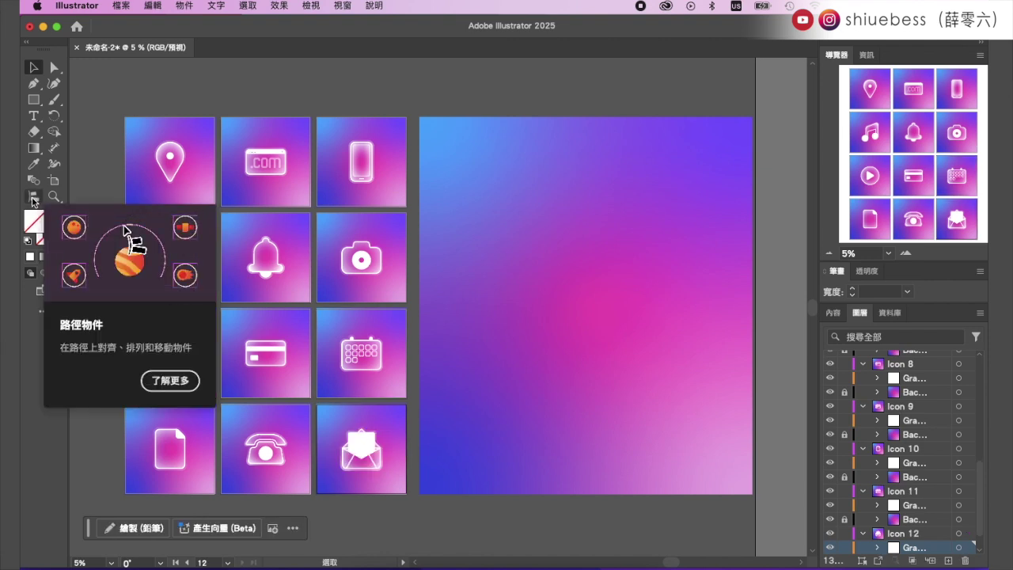
{"action": "left_click", "coordinate": [372, 338]}
{"action": "left_click", "coordinate": [34, 102]}
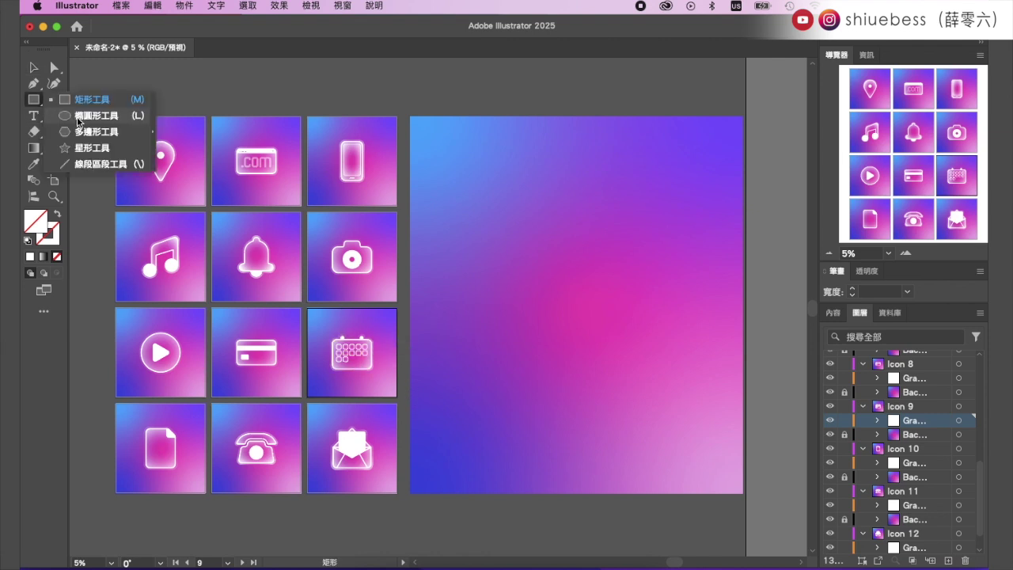
Draw a large circle with the Ellipse tool on the gradient artboard
{"action": "left_click", "coordinate": [78, 117]}
{"action": "left_click_drag", "start_coordinate": [448, 206], "coordinate": [637, 469]}
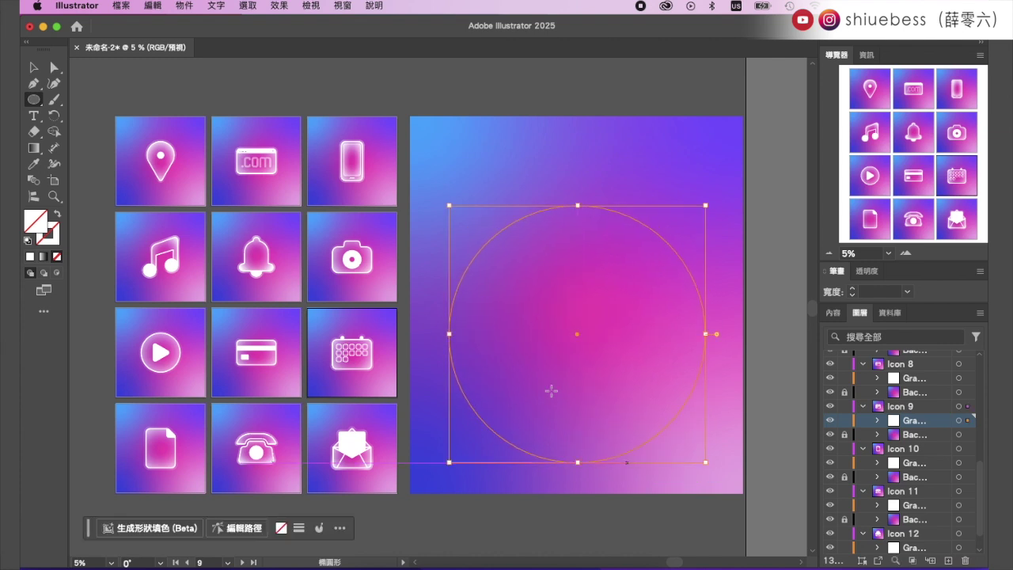
{"action": "left_click", "coordinate": [54, 67]}
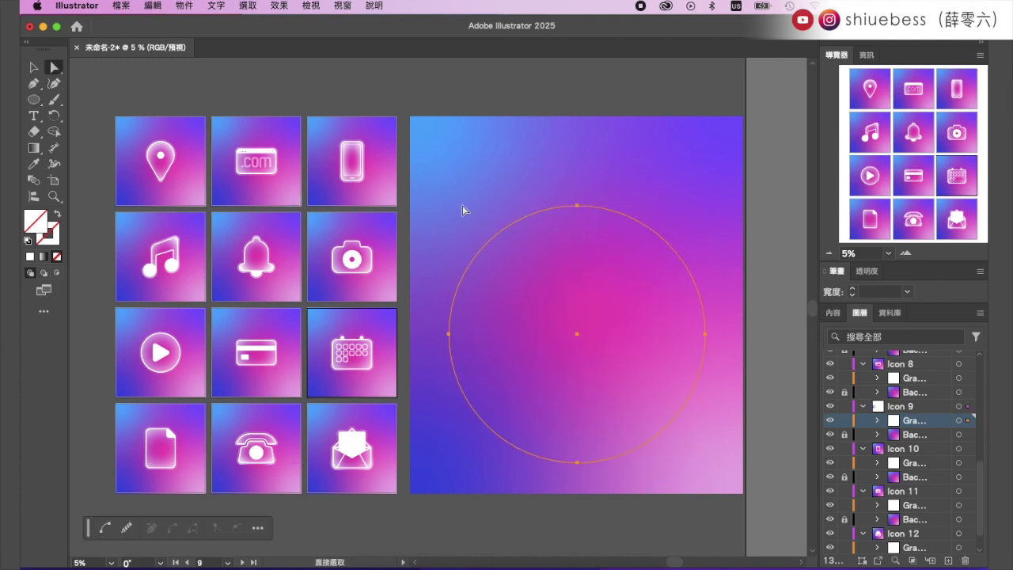
{"action": "left_click_drag", "start_coordinate": [520, 225], "coordinate": [505, 185]}
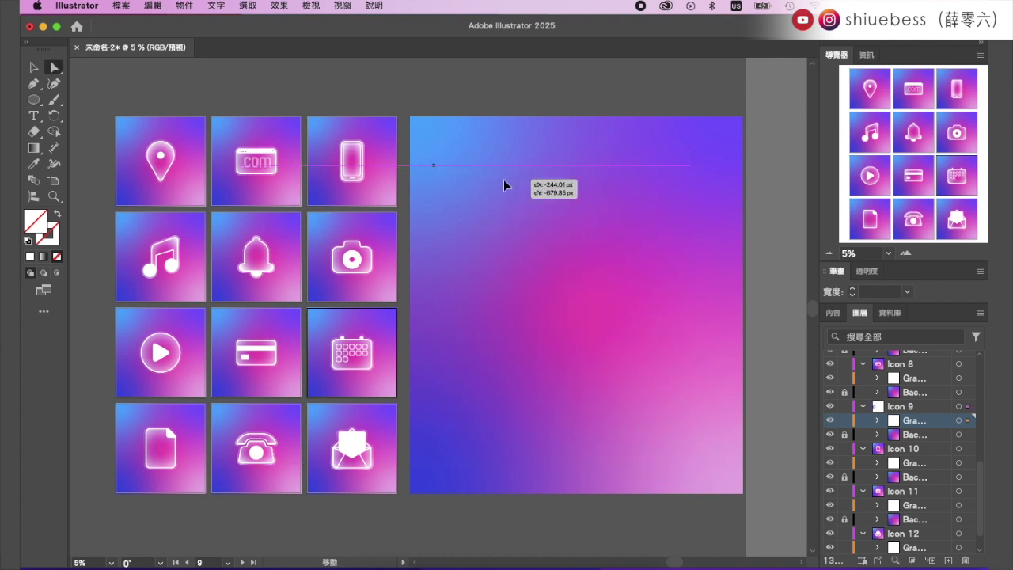
Give the circle a 12 pt stroke and move it to the artboard centre
{"action": "left_click", "coordinate": [907, 292]}
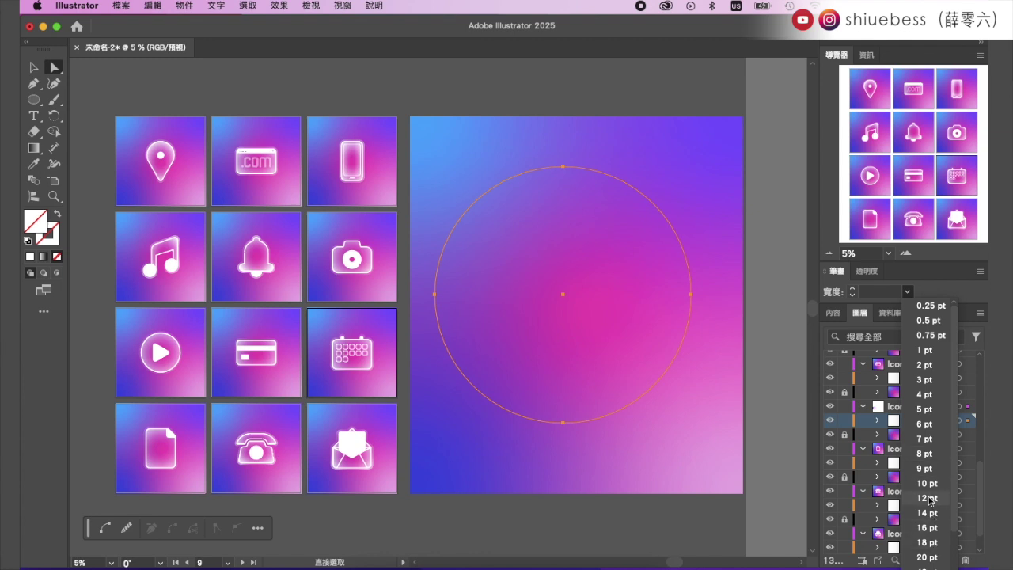
{"action": "left_click", "coordinate": [929, 498]}
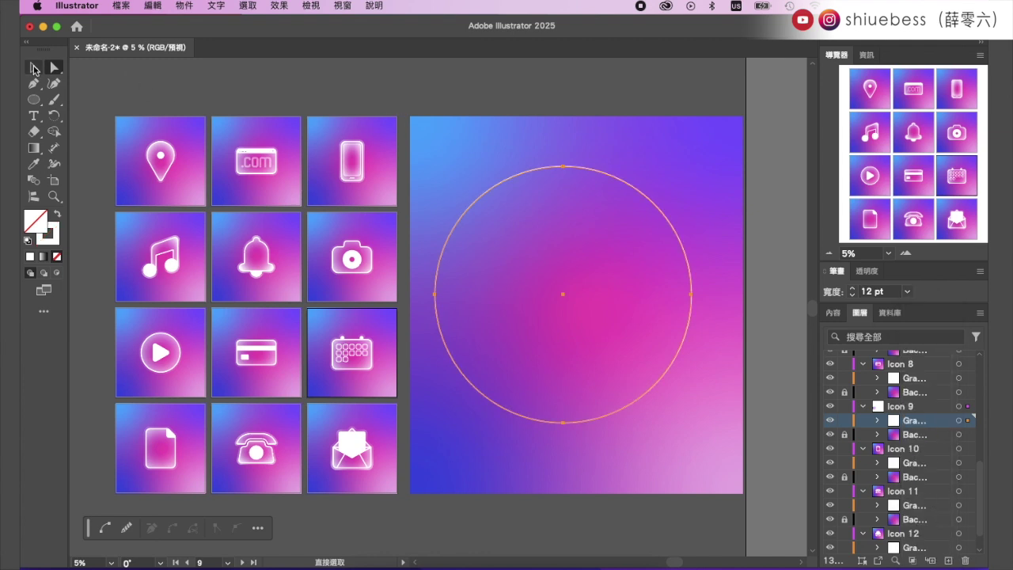
{"action": "left_click", "coordinate": [34, 69]}
{"action": "left_click", "coordinate": [478, 173]}
{"action": "left_click_drag", "start_coordinate": [499, 188], "coordinate": [501, 171]}
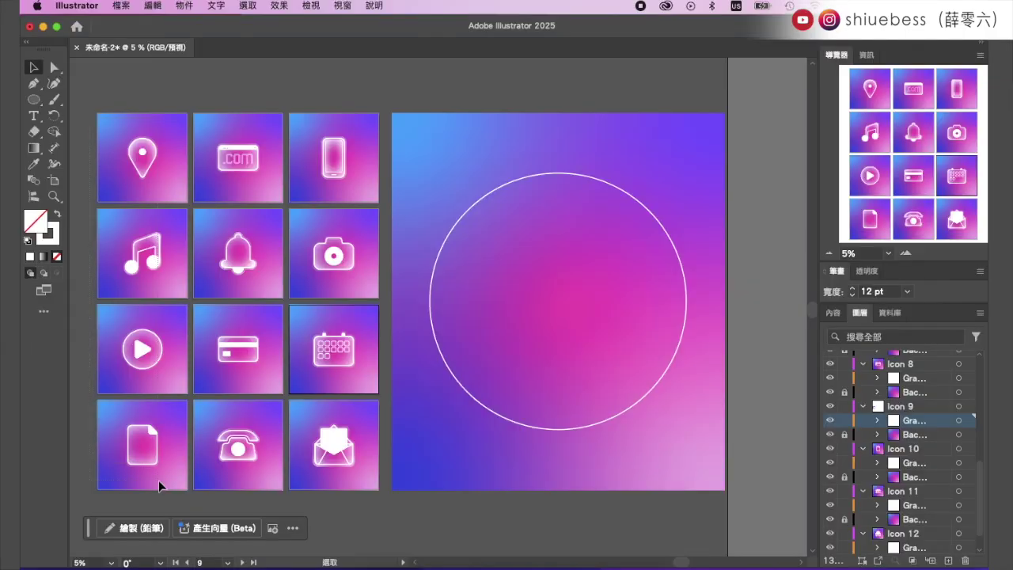
{"action": "left_click", "coordinate": [124, 159]}
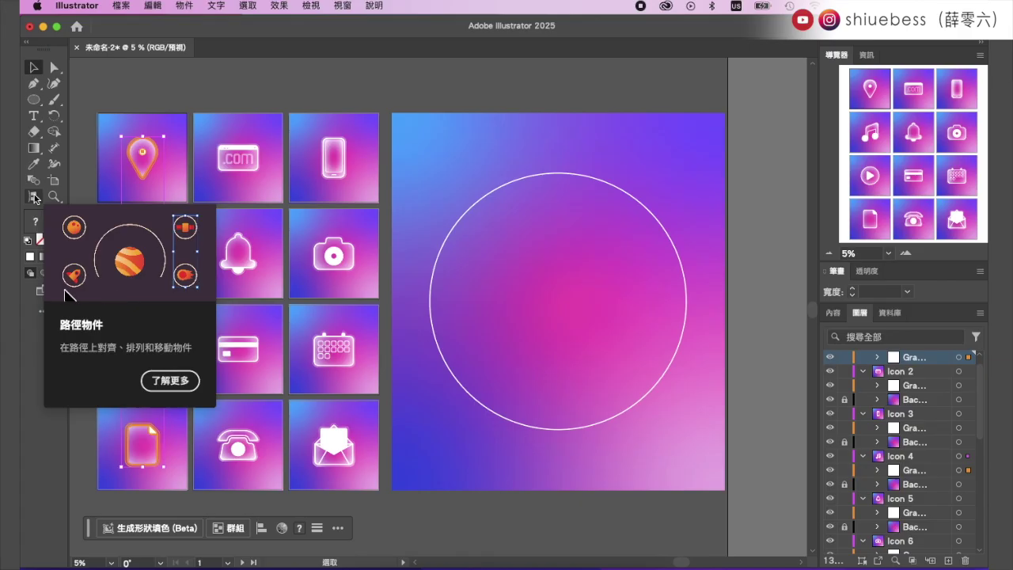
Attach the pin, music, play and document icons to the circle with Objects on Path, then reselect the group
{"action": "left_click", "coordinate": [33, 198]}
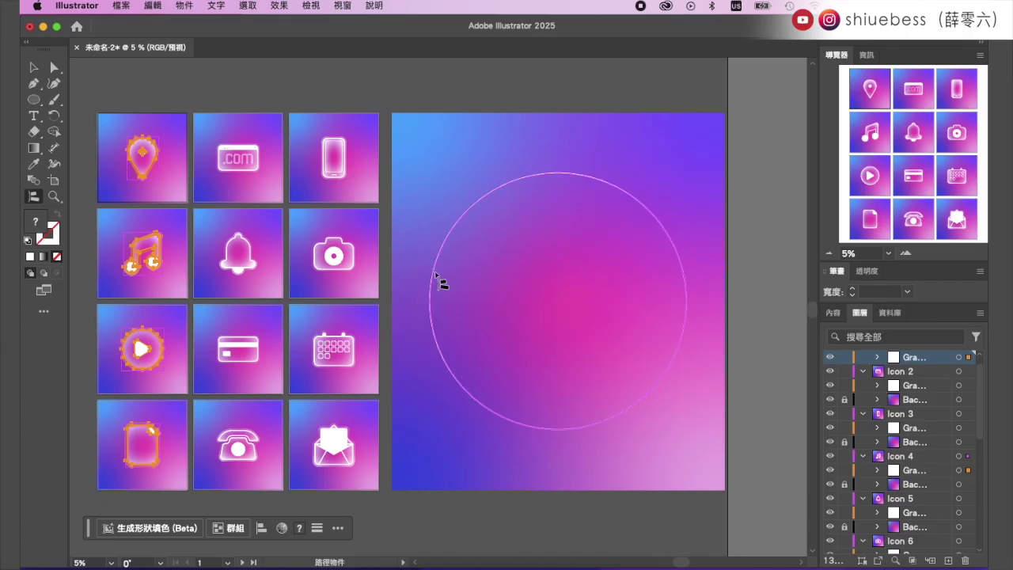
{"action": "left_click", "coordinate": [434, 272]}
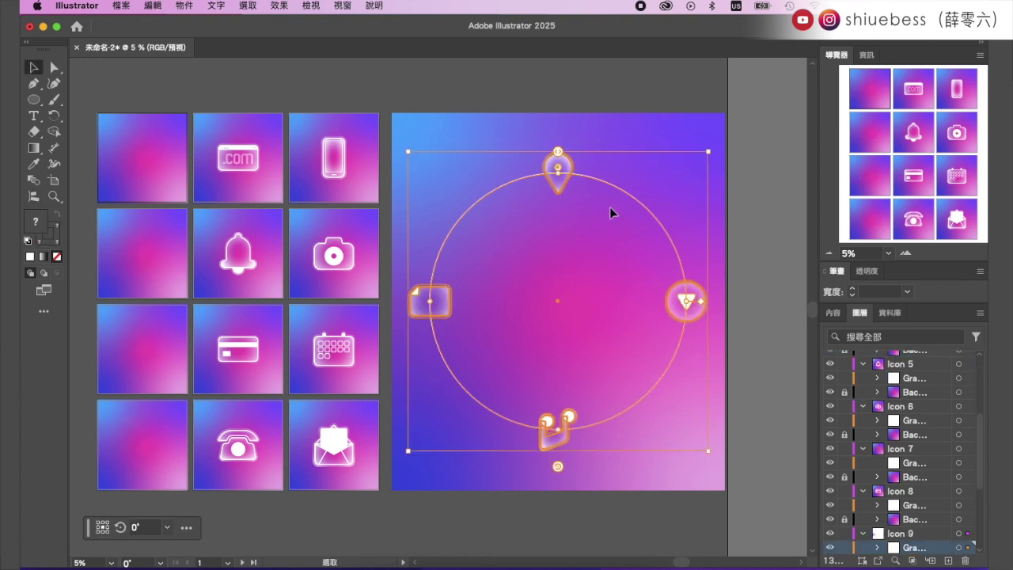
{"action": "left_click", "coordinate": [456, 142]}
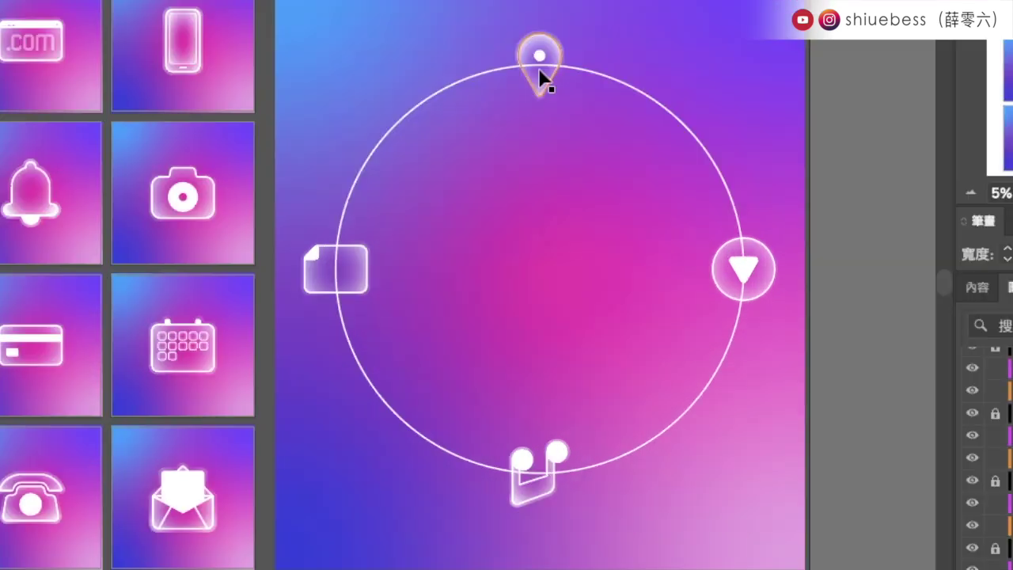
{"action": "left_click", "coordinate": [558, 179]}
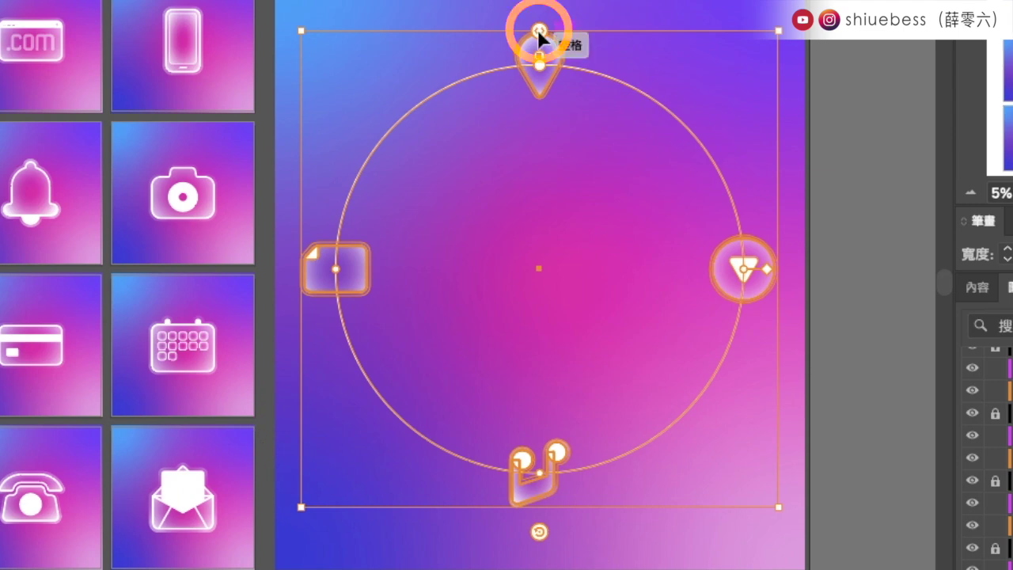
Slide and tighten the icons along the circle, rotating the ring to 266.52°
{"action": "key", "text": "space"}
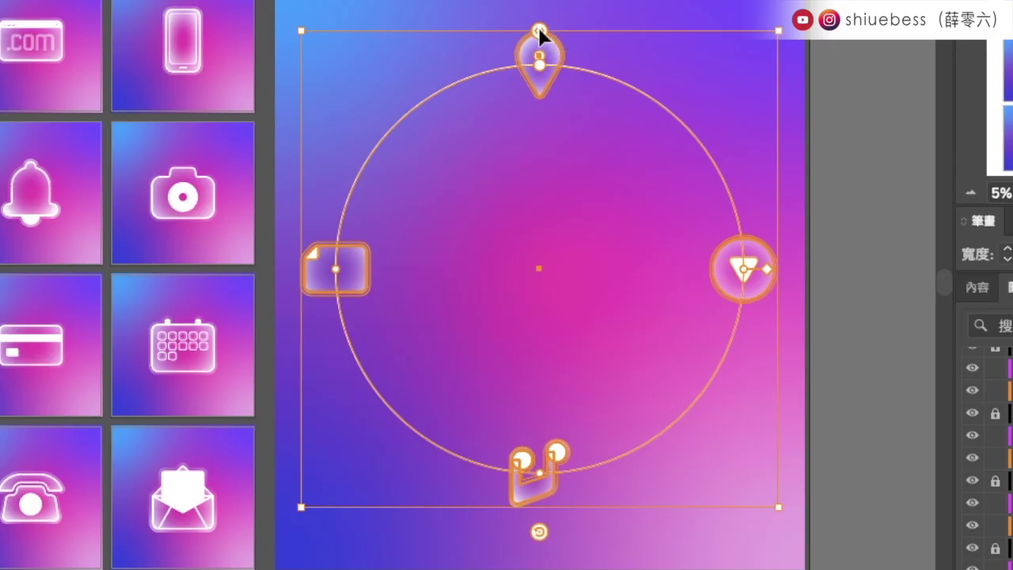
{"action": "left_click", "coordinate": [538, 32]}
{"action": "left_click_drag", "start_coordinate": [539, 30], "coordinate": [449, 317]}
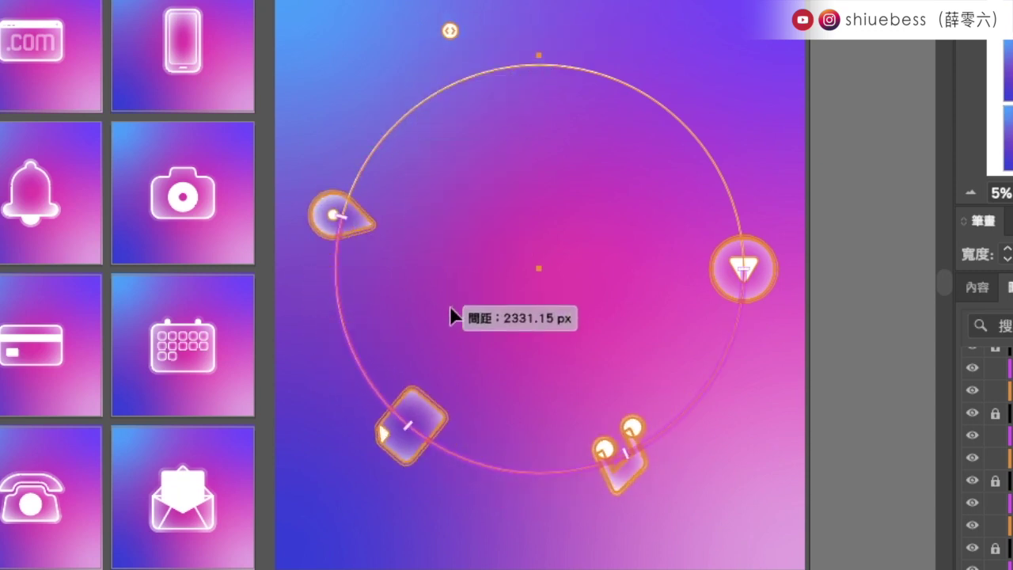
{"action": "mouse_move", "coordinate": [449, 309]}
{"action": "left_mouse_down"}
{"action": "mouse_move", "coordinate": [343, 181]}
{"action": "mouse_move", "coordinate": [345, 219]}
{"action": "mouse_move", "coordinate": [326, 180]}
{"action": "mouse_move", "coordinate": [450, 204]}
{"action": "mouse_move", "coordinate": [389, 189]}
{"action": "mouse_move", "coordinate": [357, 201]}
{"action": "left_mouse_up"}
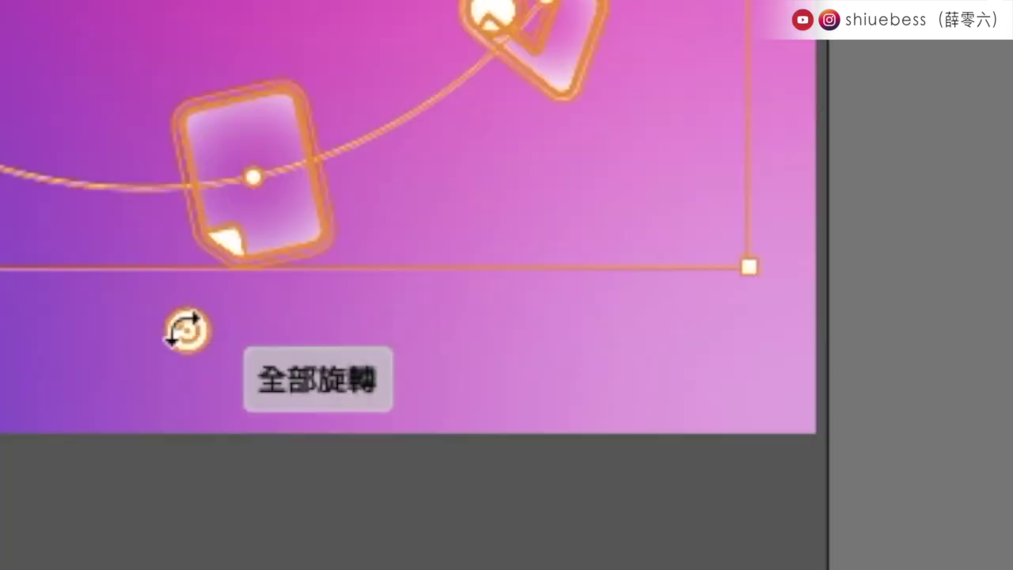
{"action": "mouse_move", "coordinate": [187, 329]}
{"action": "left_mouse_down"}
{"action": "mouse_move", "coordinate": [570, 493]}
{"action": "mouse_move", "coordinate": [554, 479]}
{"action": "mouse_move", "coordinate": [524, 511]}
{"action": "mouse_move", "coordinate": [525, 551]}
{"action": "mouse_move", "coordinate": [543, 564]}
{"action": "mouse_move", "coordinate": [538, 527]}
{"action": "mouse_move", "coordinate": [532, 535]}
{"action": "left_mouse_up"}
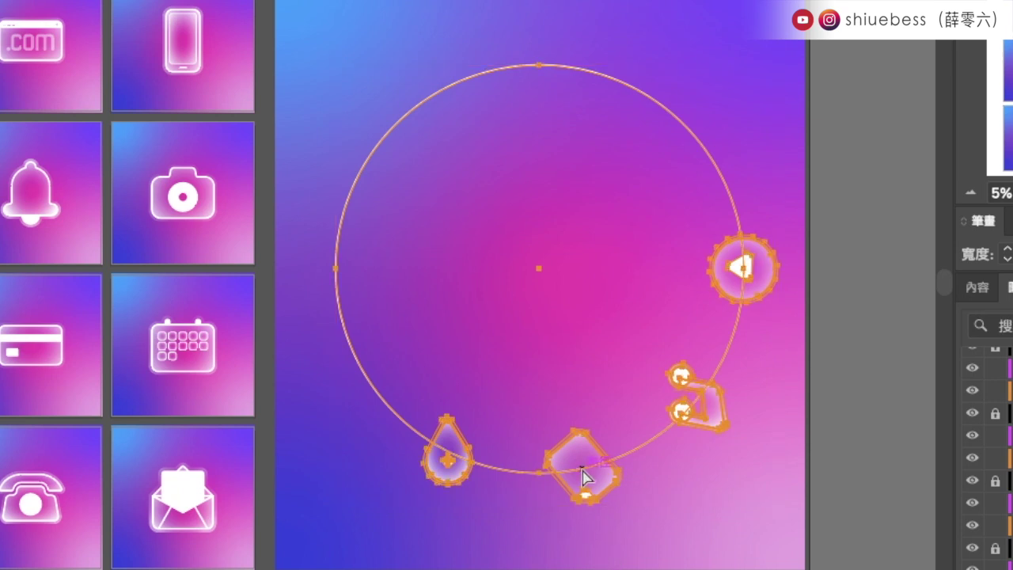
{"action": "left_click_drag", "start_coordinate": [585, 479], "coordinate": [589, 482]}
Enlarge the circle-and-icons artwork by dragging a corner toward the upper left
{"action": "left_click", "coordinate": [337, 65]}
{"action": "left_click", "coordinate": [781, 66]}
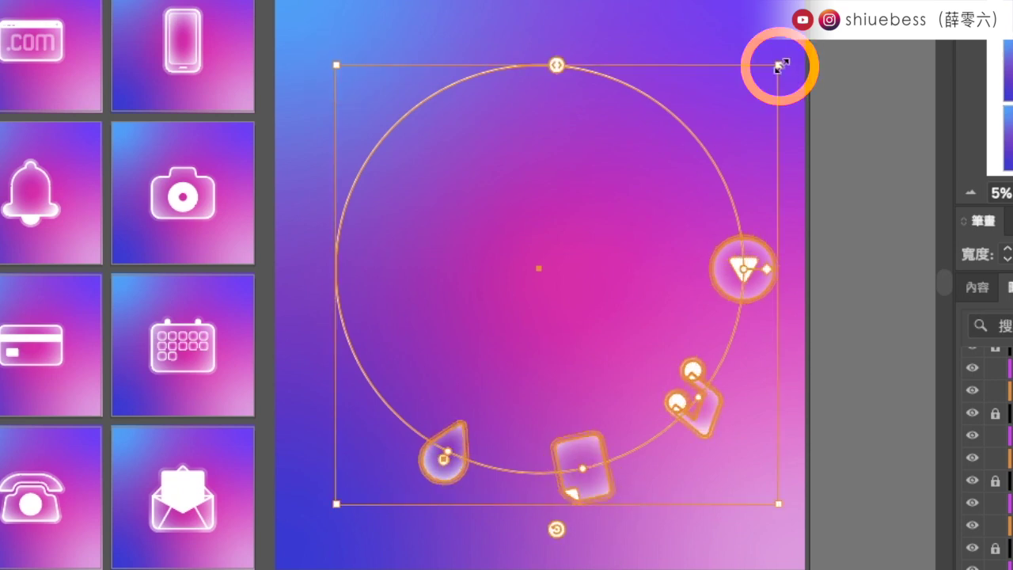
{"action": "left_click", "coordinate": [336, 503]}
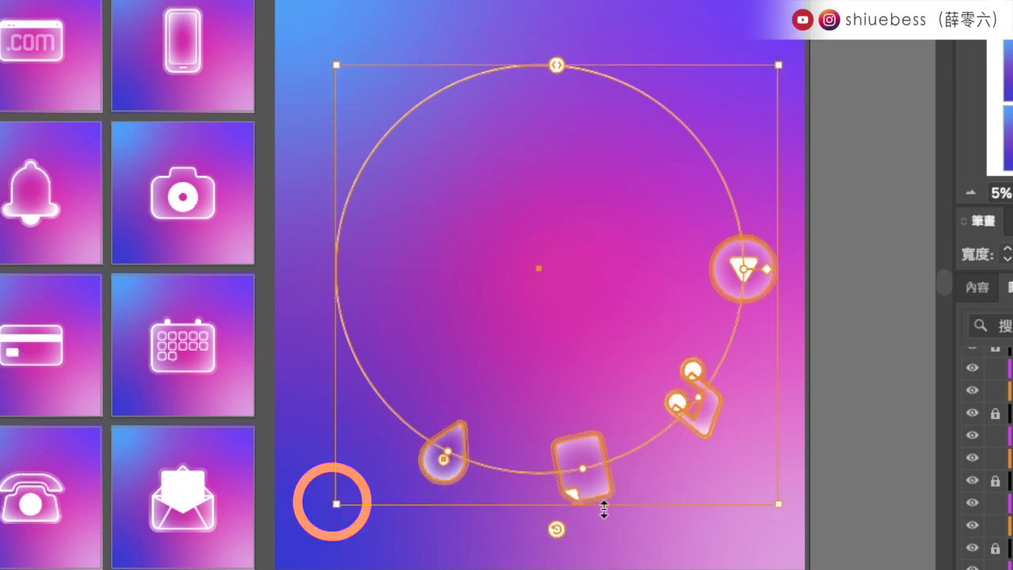
{"action": "left_click", "coordinate": [777, 503]}
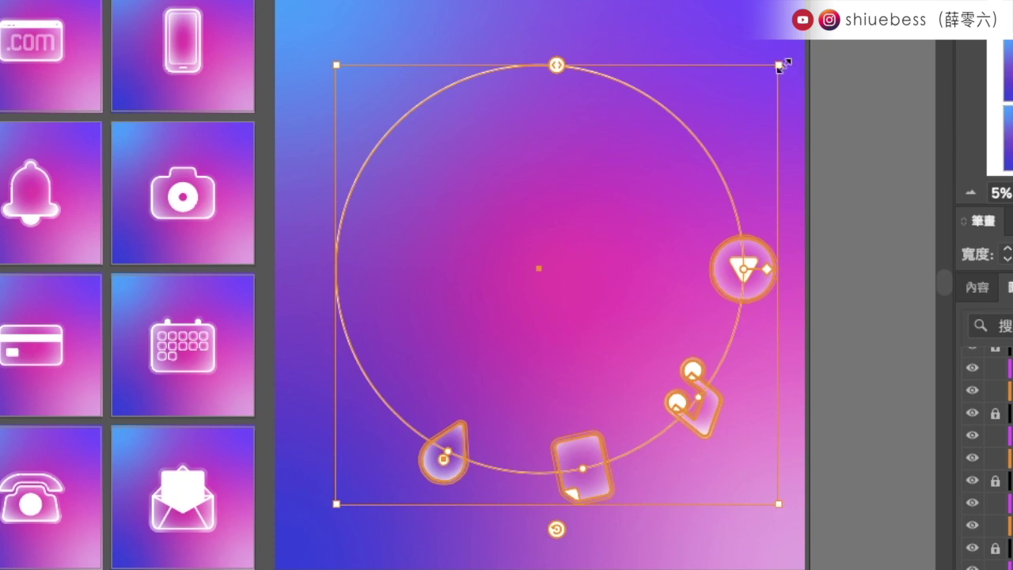
{"action": "mouse_move", "coordinate": [337, 65]}
{"action": "left_mouse_down"}
{"action": "mouse_move", "coordinate": [255, 1]}
{"action": "mouse_move", "coordinate": [414, 167]}
{"action": "mouse_move", "coordinate": [317, 61]}
{"action": "mouse_move", "coordinate": [230, 2]}
{"action": "mouse_move", "coordinate": [387, 116]}
{"action": "left_mouse_up"}
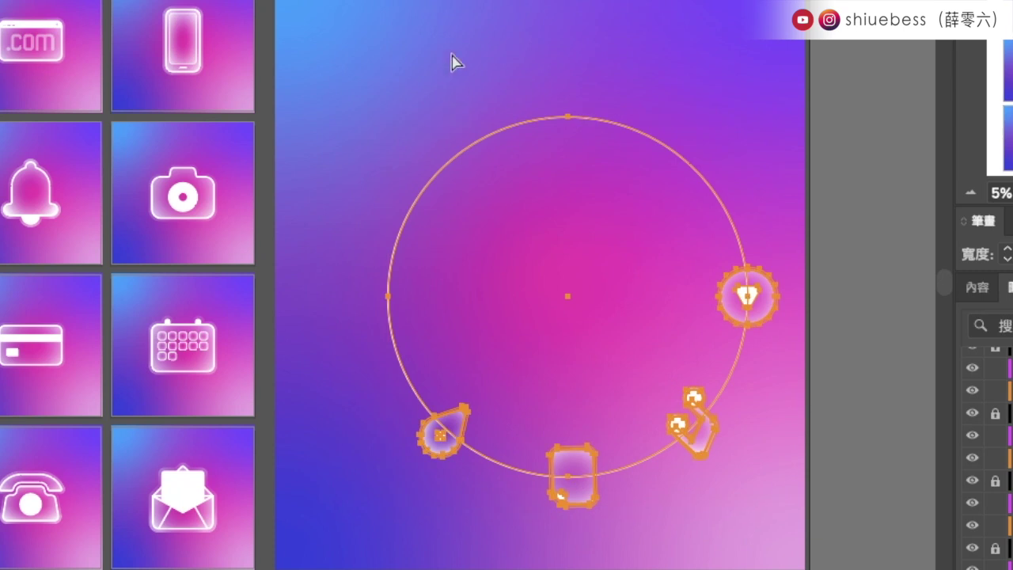
{"action": "left_click", "coordinate": [445, 8]}
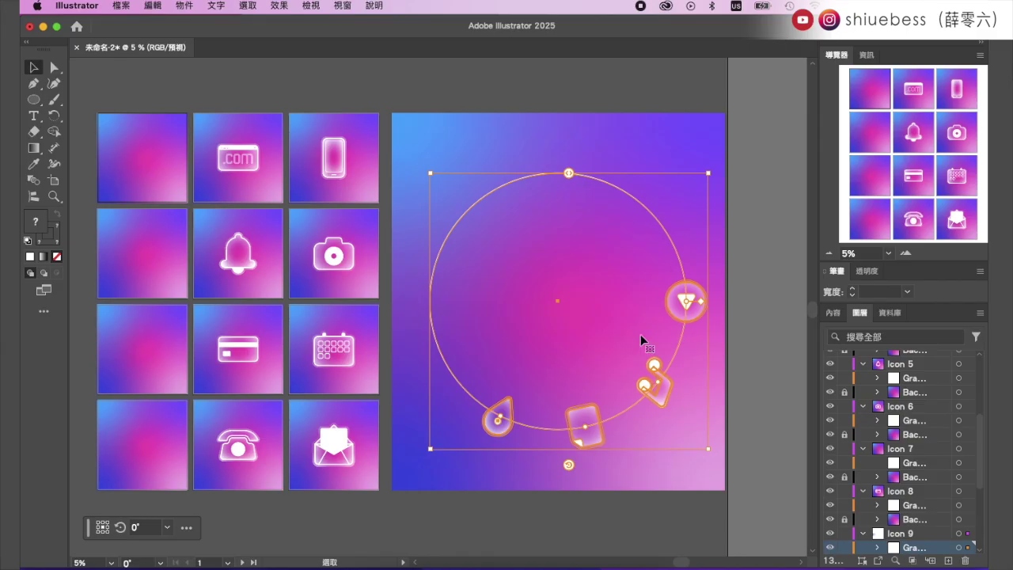
Try selecting the telephone icon and the circle group with the Objects on Path tool
{"action": "left_click", "coordinate": [651, 143]}
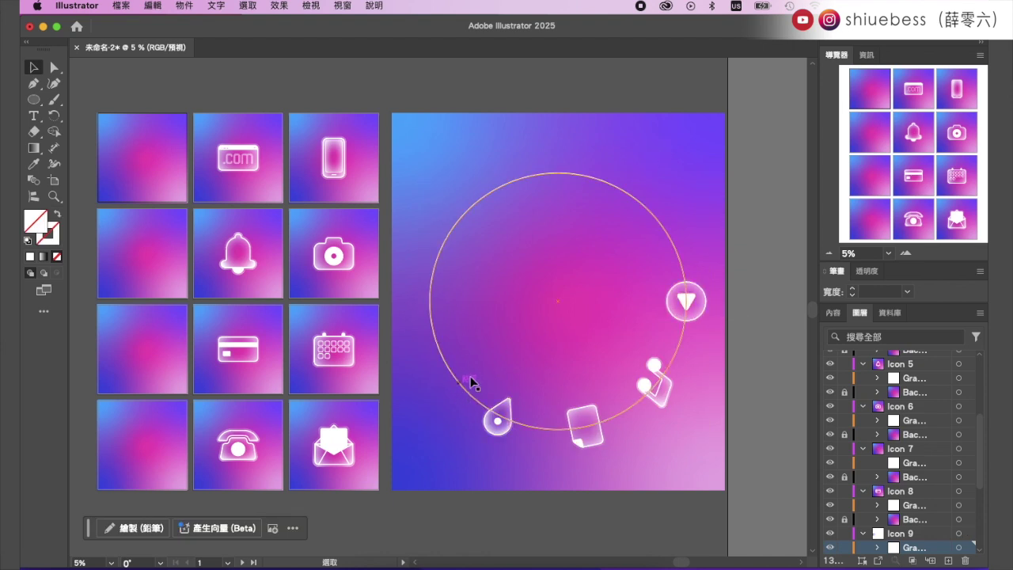
{"action": "left_click", "coordinate": [252, 449]}
{"action": "left_click", "coordinate": [34, 197]}
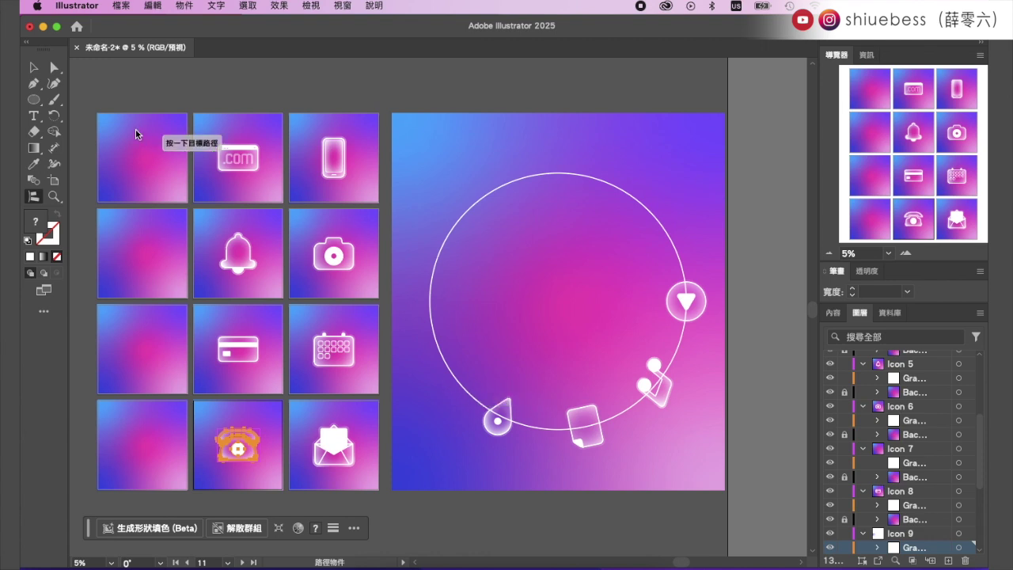
{"action": "left_click", "coordinate": [34, 67]}
{"action": "left_click", "coordinate": [470, 207]}
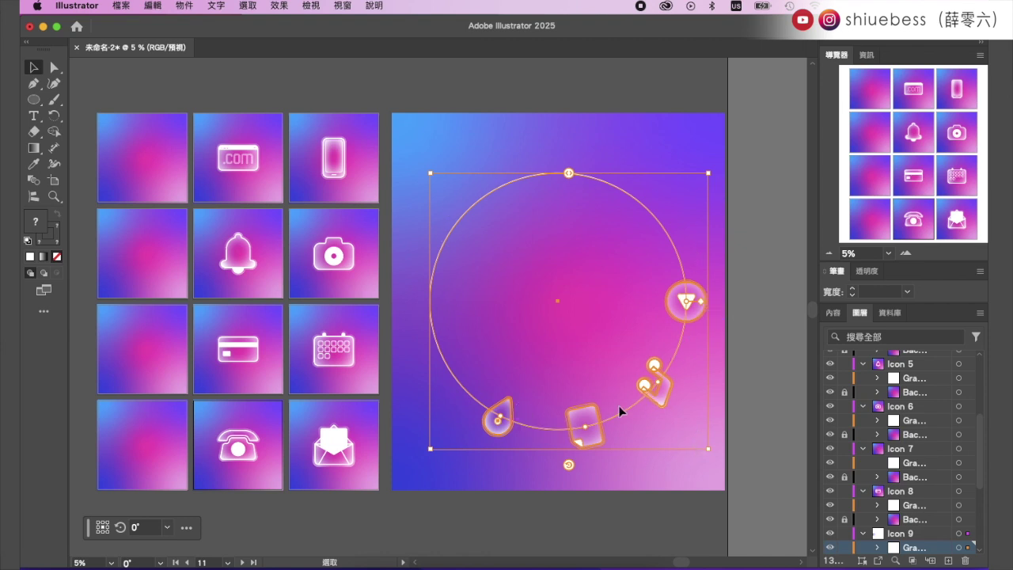
{"action": "left_click", "coordinate": [451, 360]}
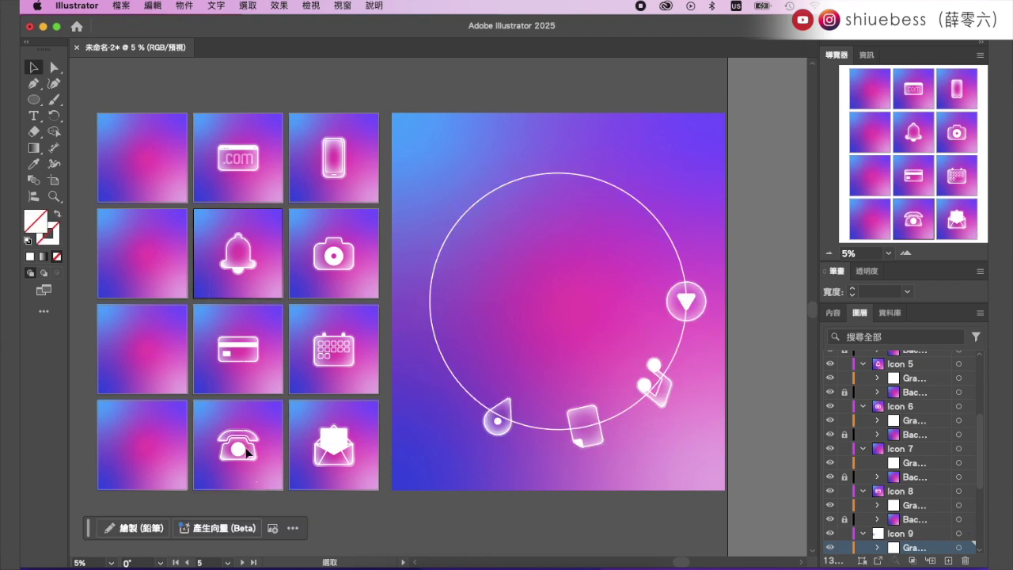
Copy the bell, card and telephone icons
{"action": "left_click_drag", "start_coordinate": [266, 479], "coordinate": [253, 237]}
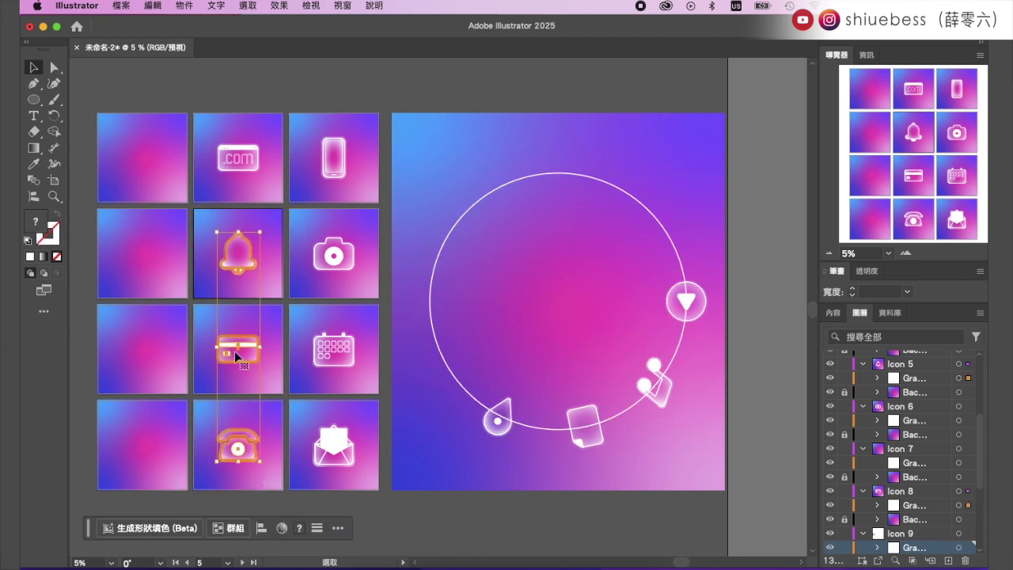
{"action": "left_click", "coordinate": [230, 429]}
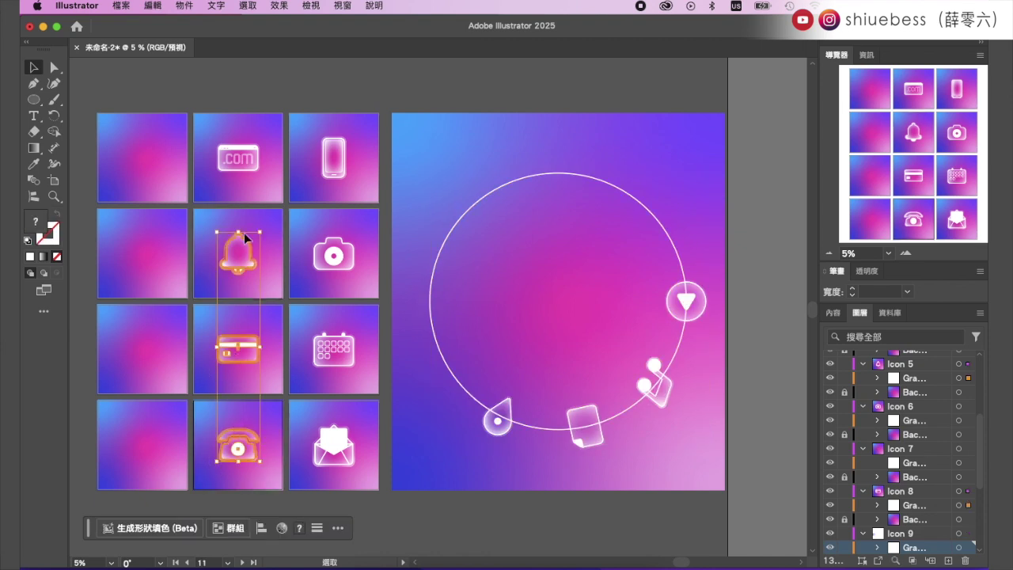
{"action": "right_click", "coordinate": [231, 339]}
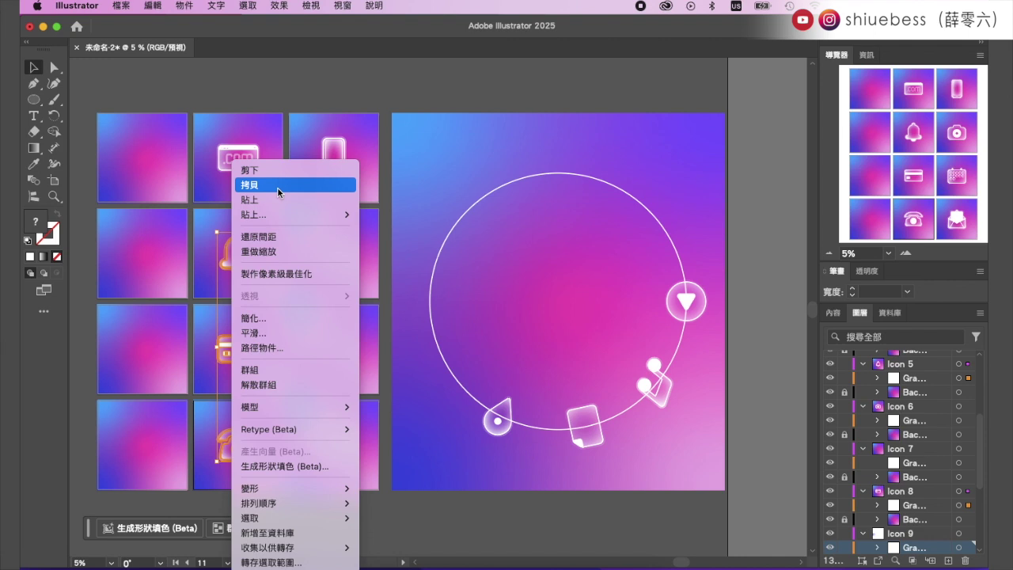
{"action": "left_click", "coordinate": [271, 187]}
{"action": "left_click", "coordinate": [36, 71]}
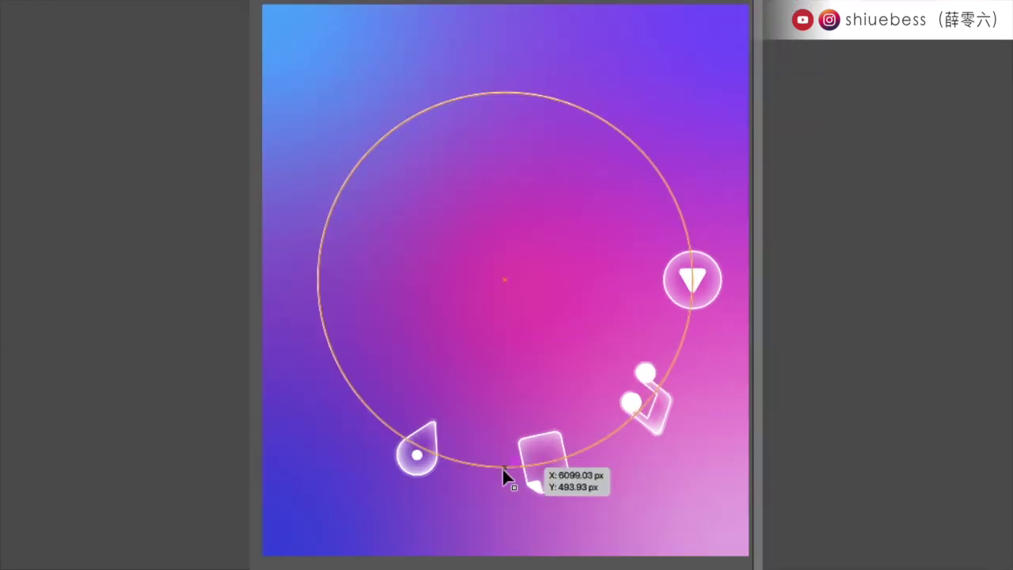
Paste the three icons into the isolated path group, then exit isolation mode
{"action": "left_click", "coordinate": [563, 437]}
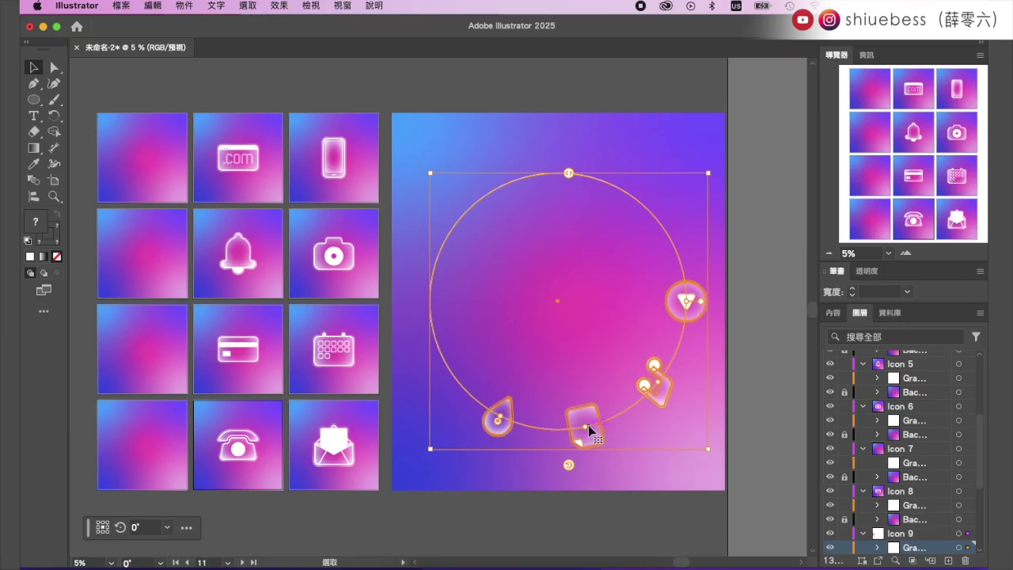
{"action": "double_click", "coordinate": [593, 423]}
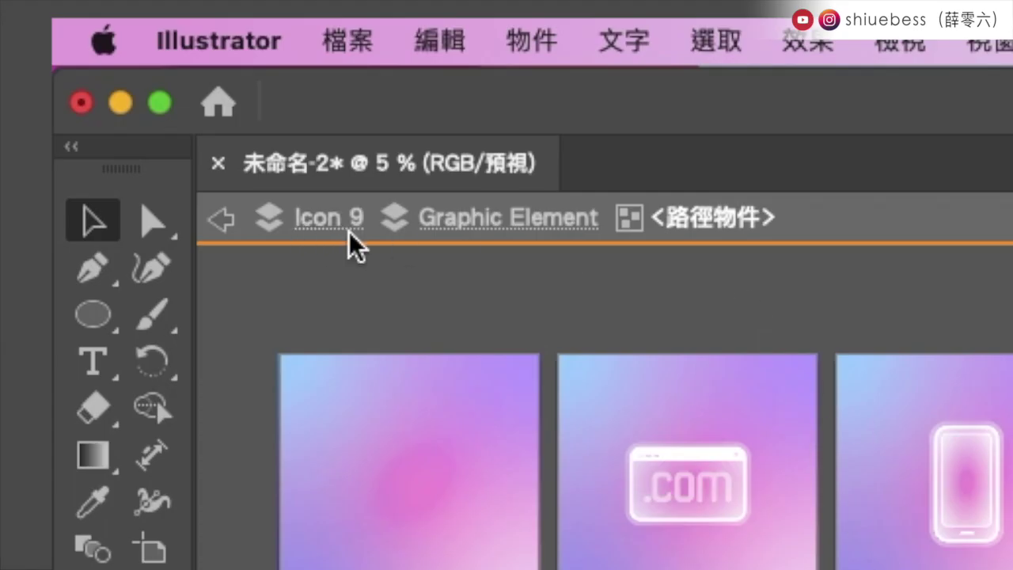
{"action": "right_click", "coordinate": [502, 292]}
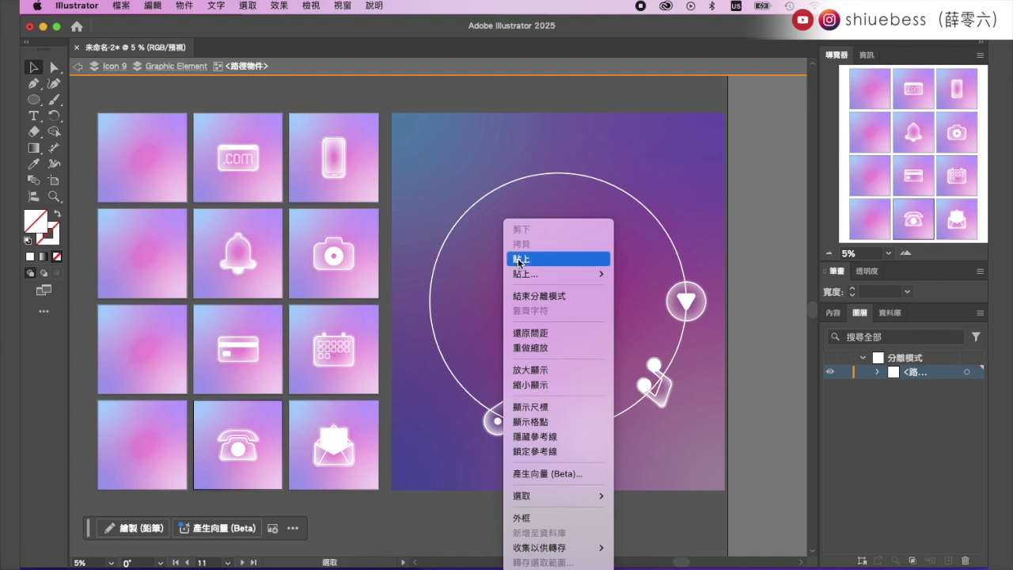
{"action": "left_click", "coordinate": [519, 259]}
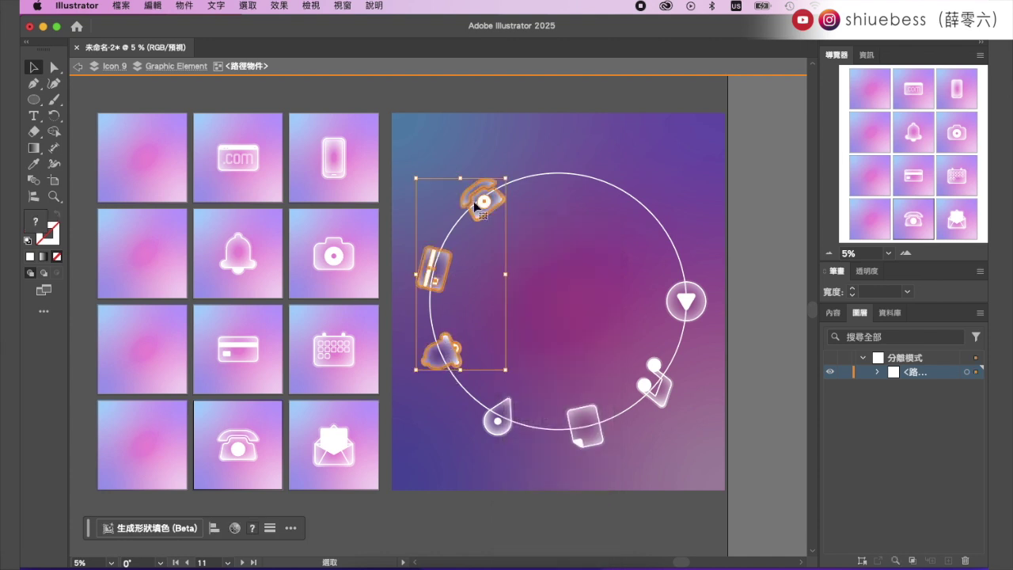
{"action": "left_click", "coordinate": [587, 140]}
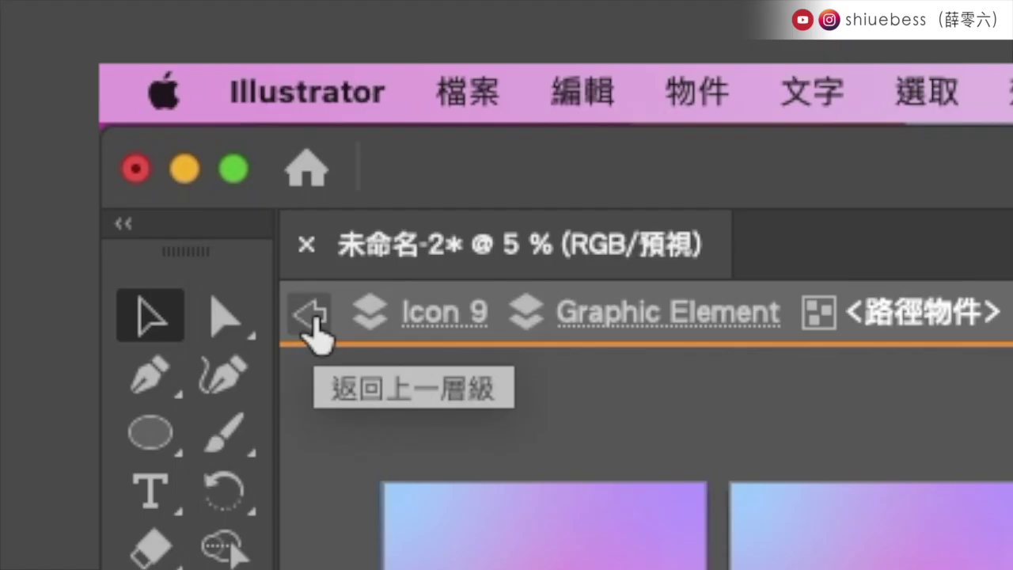
{"action": "left_click", "coordinate": [315, 320]}
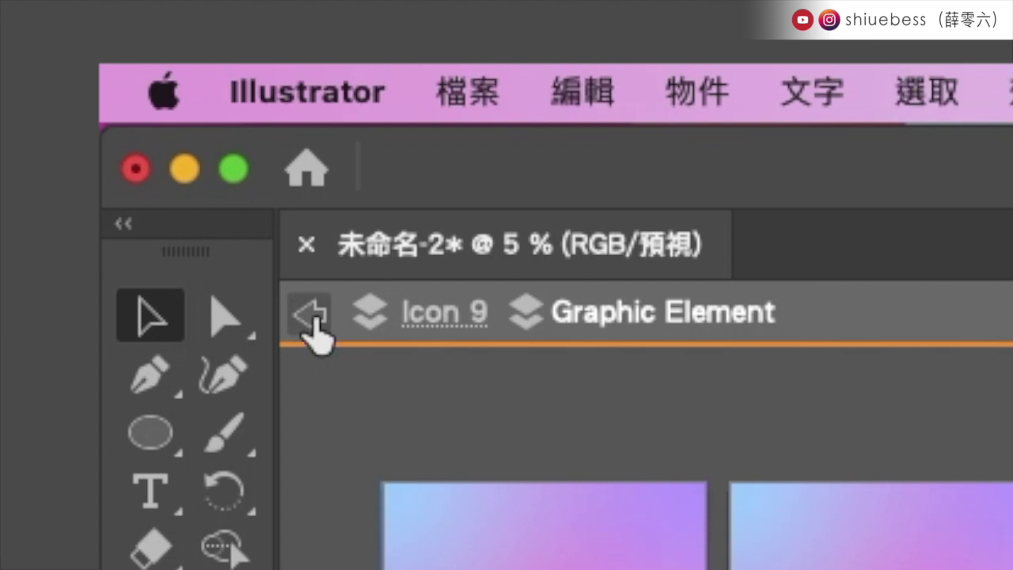
{"action": "left_click", "coordinate": [315, 323]}
{"action": "left_click", "coordinate": [314, 323]}
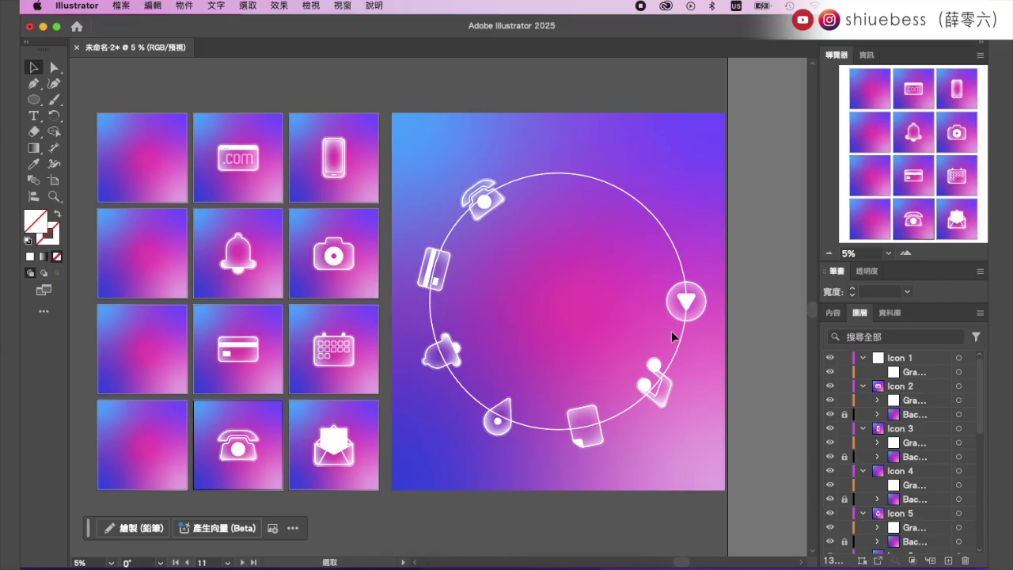
Spread the seven icons evenly around the circle and rotate them to a new angle
{"action": "left_click", "coordinate": [679, 287]}
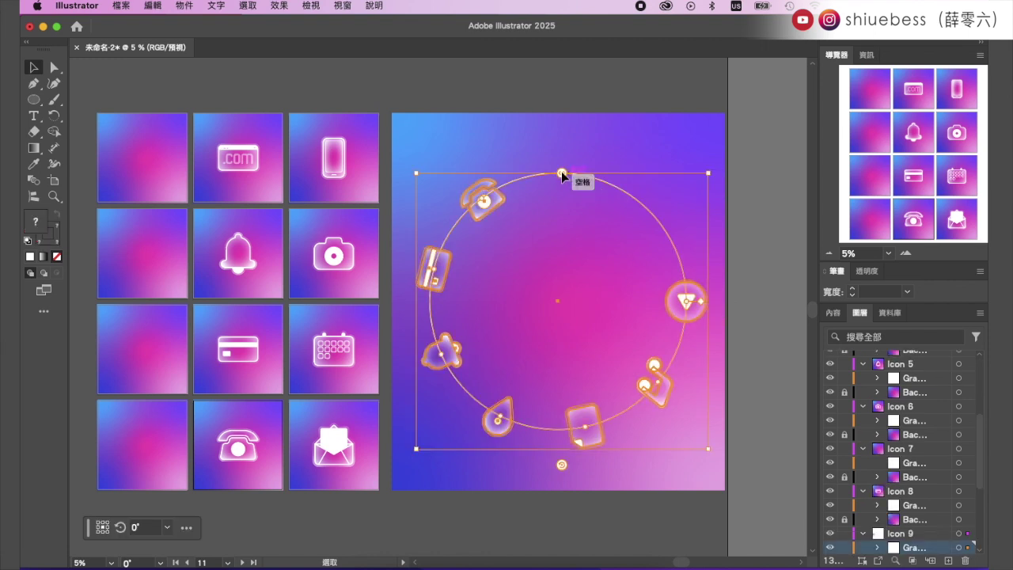
{"action": "left_click_drag", "start_coordinate": [562, 175], "coordinate": [594, 199]}
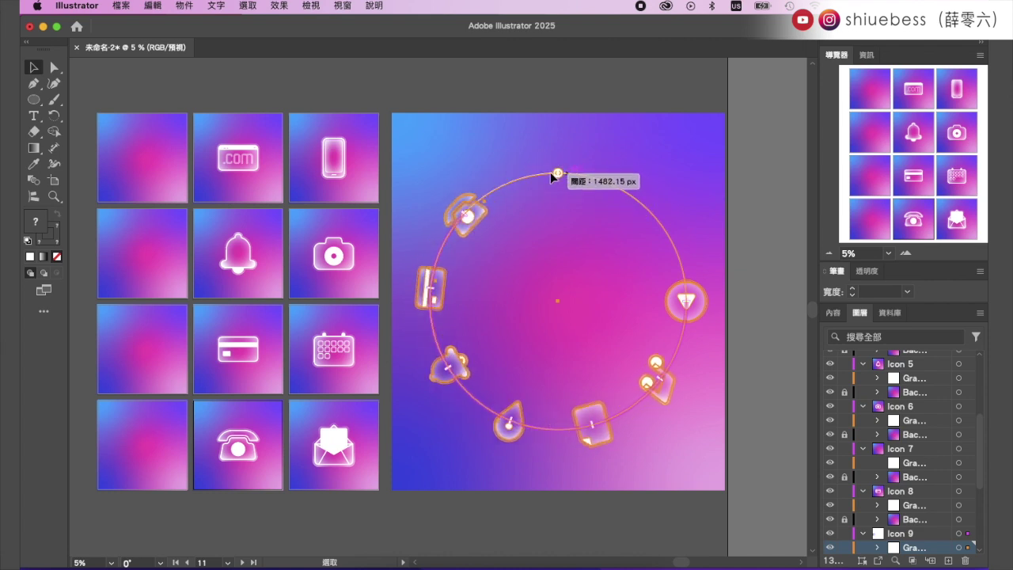
{"action": "left_click_drag", "start_coordinate": [593, 200], "coordinate": [617, 201]}
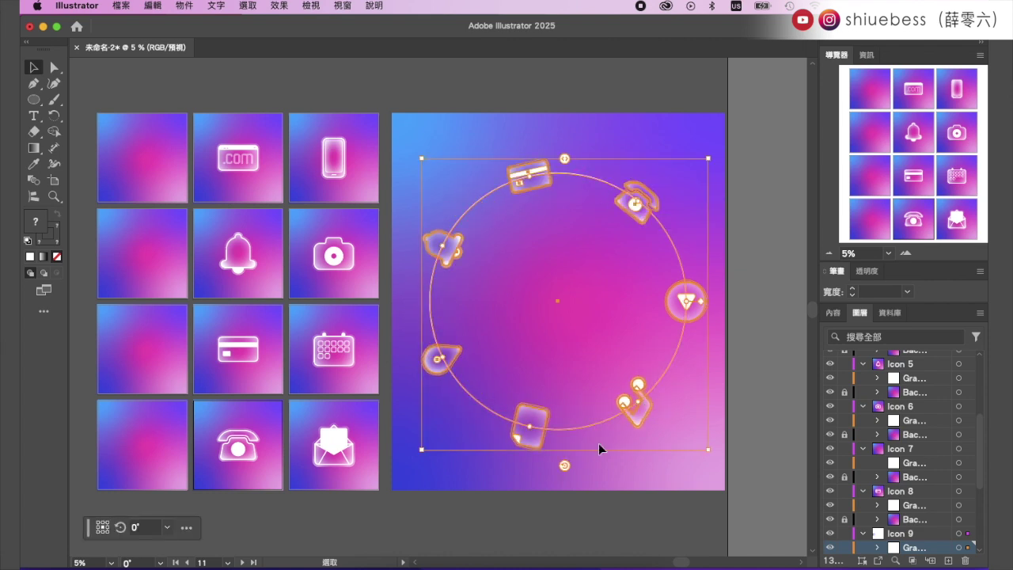
{"action": "left_click_drag", "start_coordinate": [564, 466], "coordinate": [567, 448]}
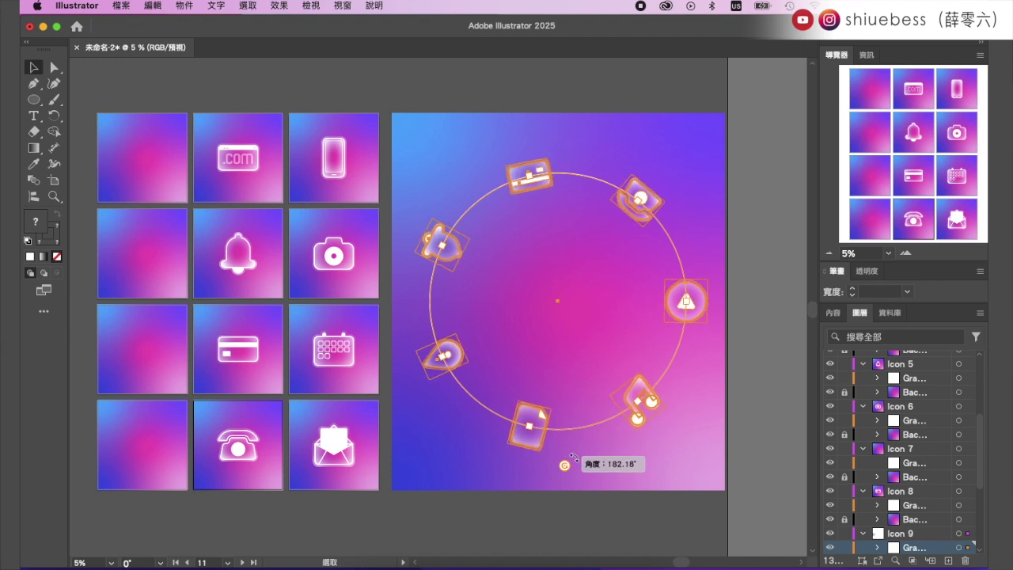
{"action": "left_click_drag", "start_coordinate": [568, 448], "coordinate": [574, 475]}
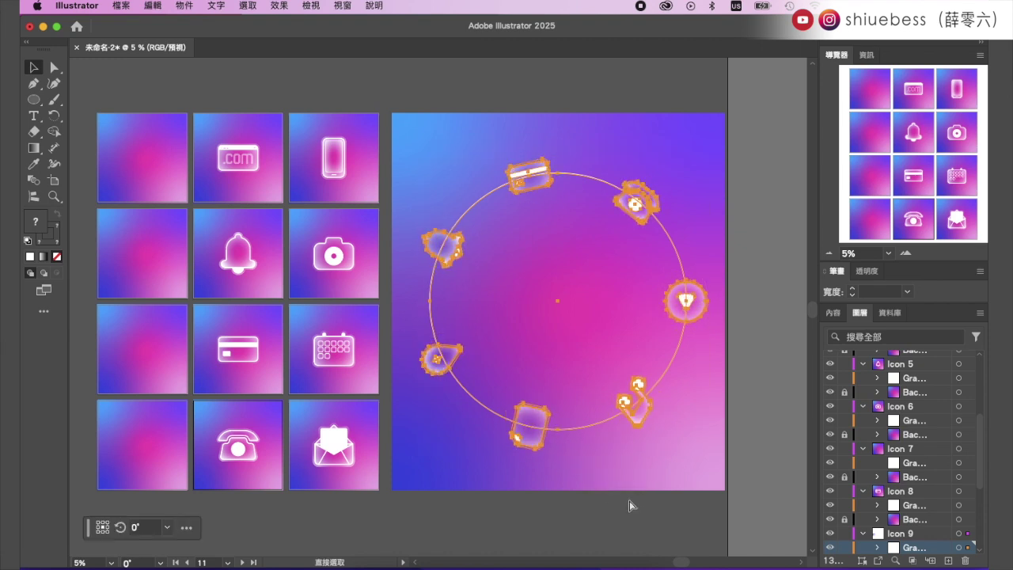
{"action": "left_click", "coordinate": [624, 496]}
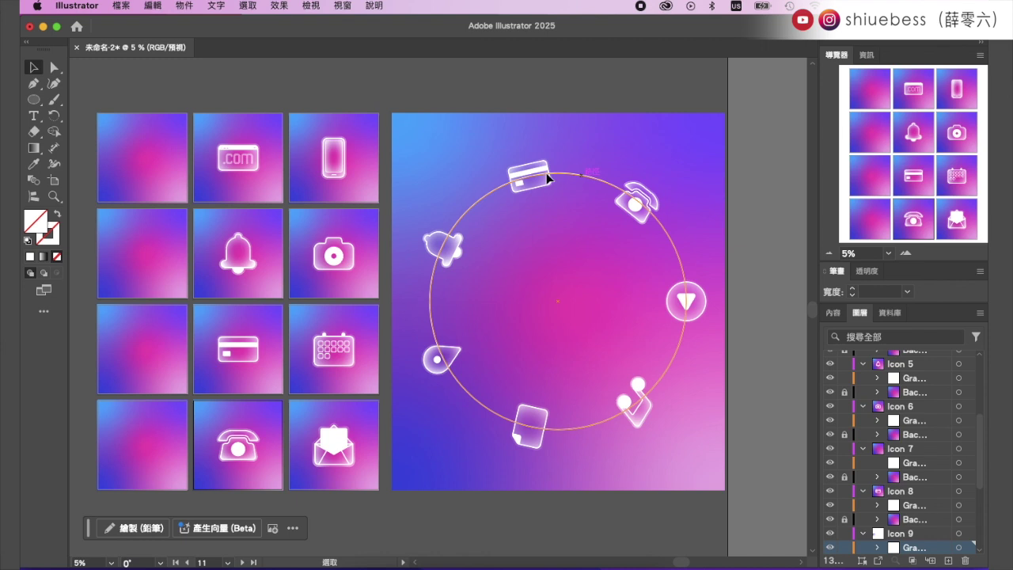
Reorder the ring, sliding the telephone and bell icons to new spots on the circle
{"action": "left_click", "coordinate": [441, 247]}
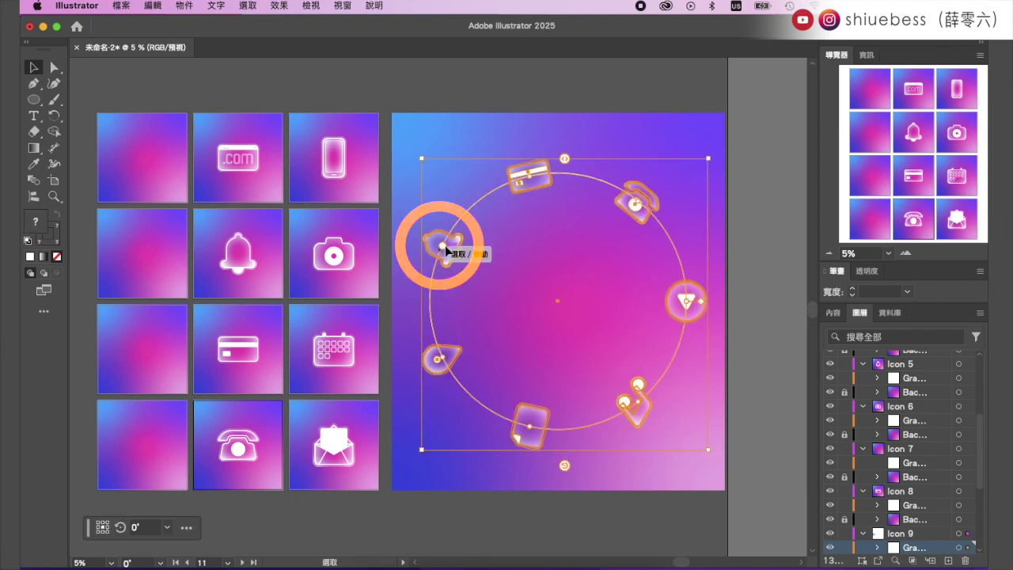
{"action": "left_click", "coordinate": [452, 142]}
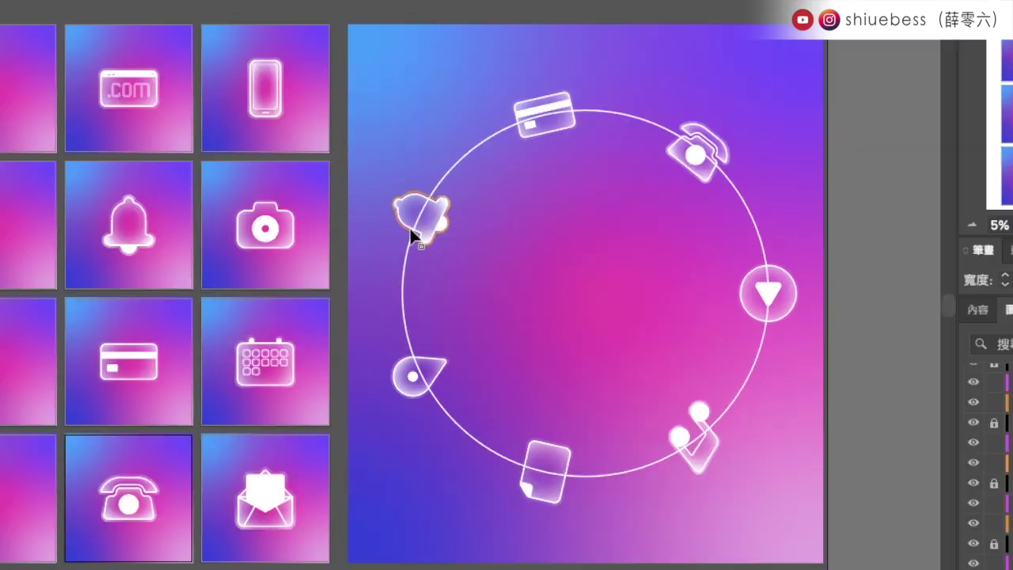
{"action": "left_click", "coordinate": [436, 252]}
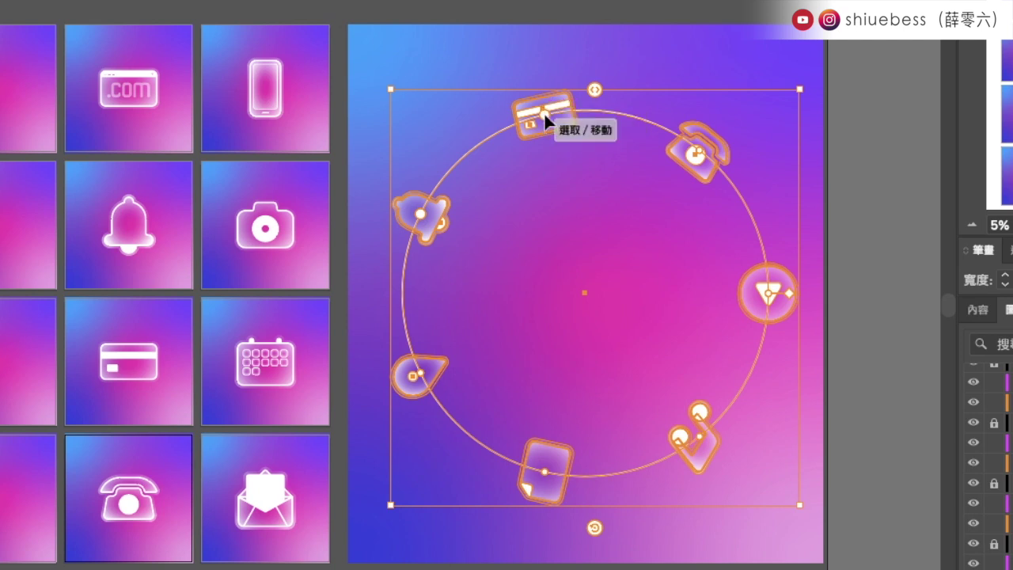
{"action": "left_click_drag", "start_coordinate": [695, 158], "coordinate": [695, 156]}
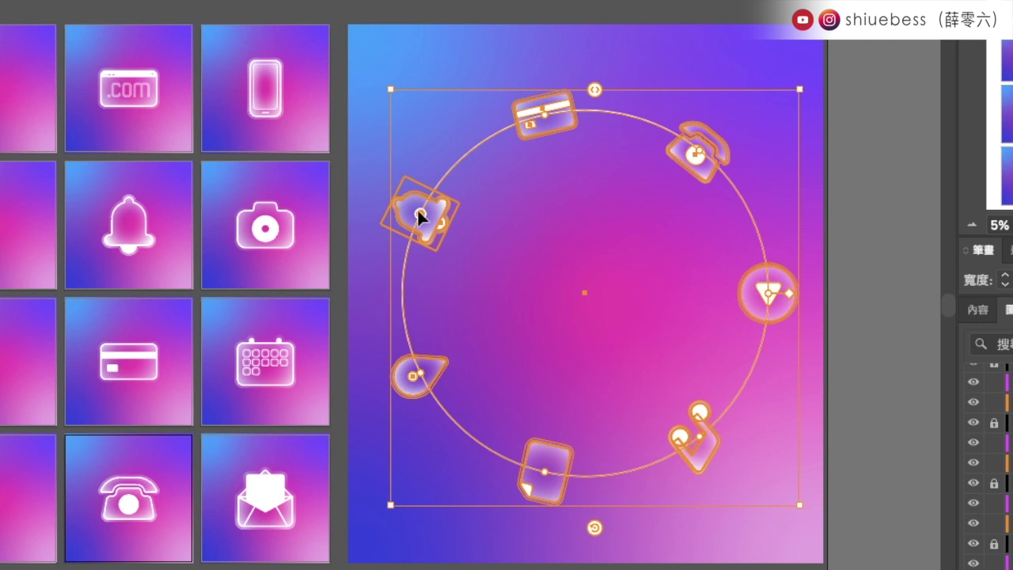
{"action": "left_click_drag", "start_coordinate": [420, 217], "coordinate": [407, 312]}
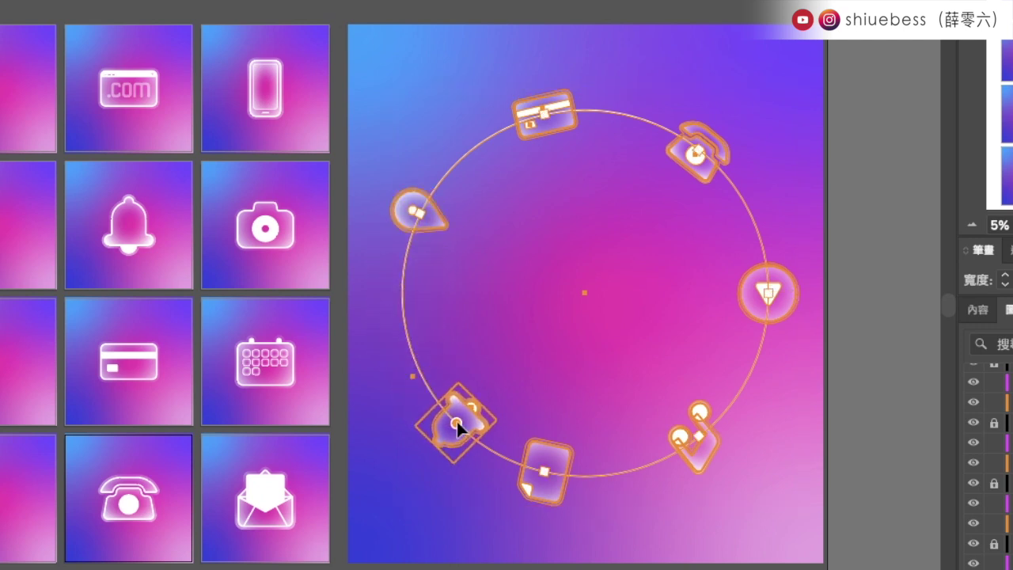
{"action": "mouse_move", "coordinate": [457, 428]}
{"action": "left_mouse_down"}
{"action": "mouse_move", "coordinate": [576, 478]}
{"action": "mouse_move", "coordinate": [690, 388]}
{"action": "mouse_move", "coordinate": [701, 228]}
{"action": "mouse_move", "coordinate": [628, 174]}
{"action": "mouse_move", "coordinate": [563, 172]}
{"action": "mouse_move", "coordinate": [536, 185]}
{"action": "mouse_move", "coordinate": [570, 182]}
{"action": "mouse_move", "coordinate": [626, 208]}
{"action": "mouse_move", "coordinate": [672, 251]}
{"action": "mouse_move", "coordinate": [658, 222]}
{"action": "left_mouse_up"}
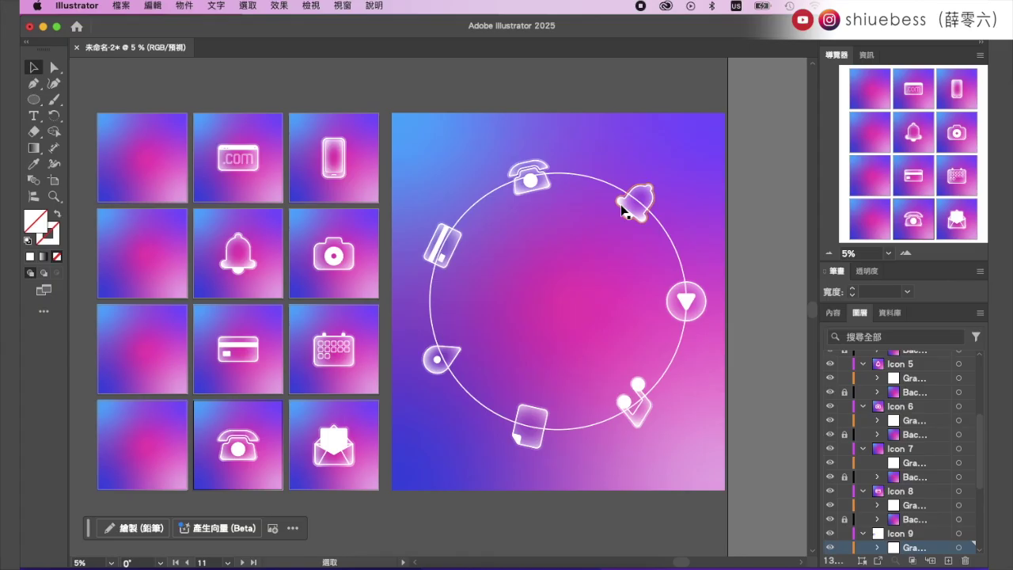
Select the seven-icon ring group with the Selection tool
{"action": "left_click", "coordinate": [624, 203]}
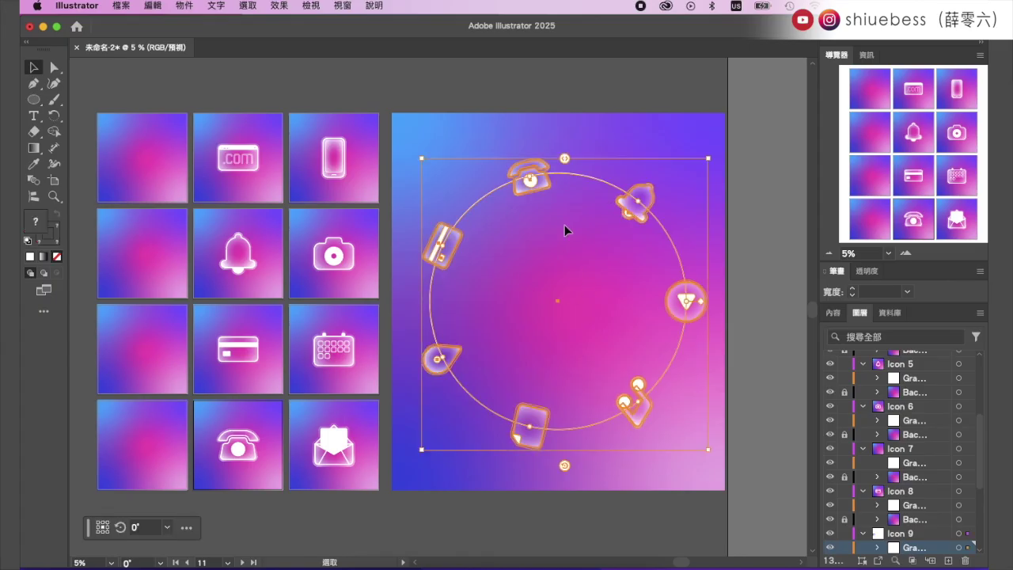
{"action": "left_click", "coordinate": [628, 215]}
{"action": "key", "text": "super+shift+a"}
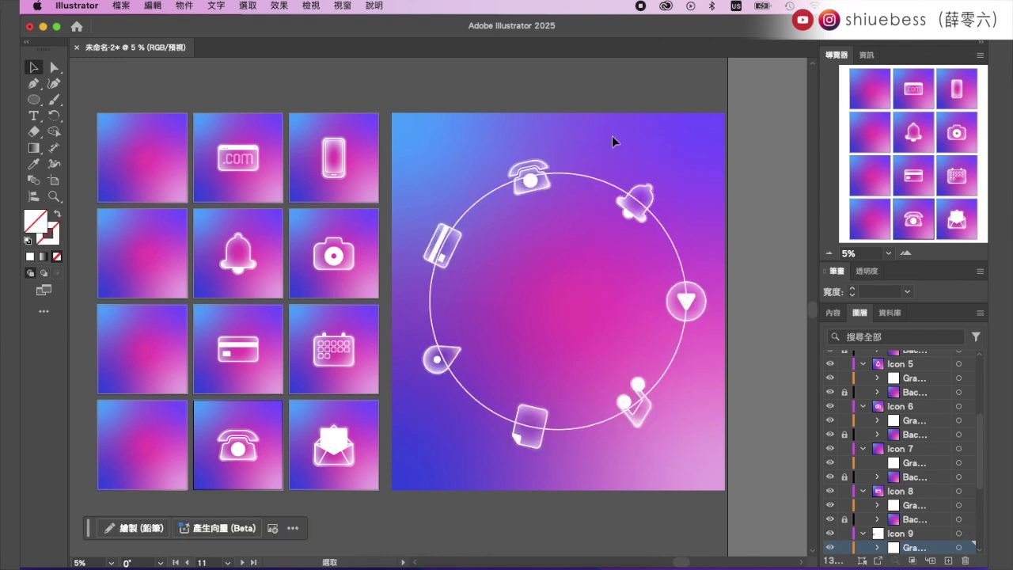
{"action": "left_click", "coordinate": [625, 208]}
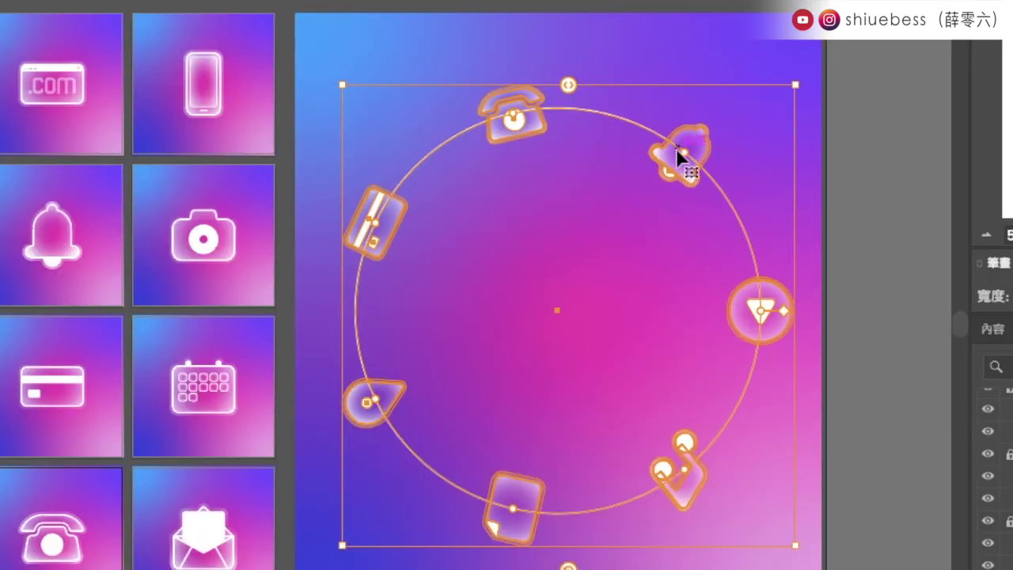
{"action": "left_click", "coordinate": [680, 156]}
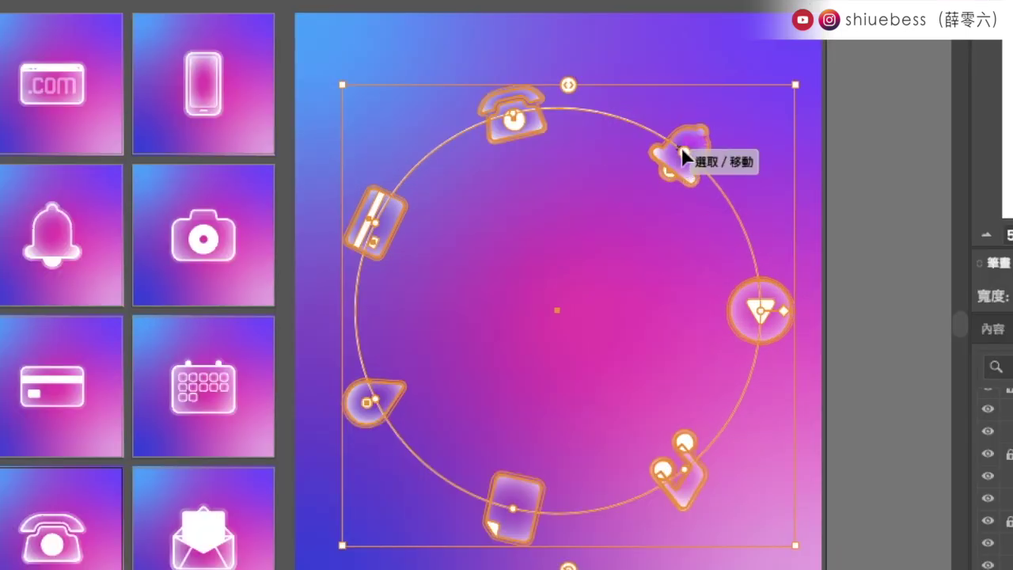
{"action": "left_click", "coordinate": [685, 151]}
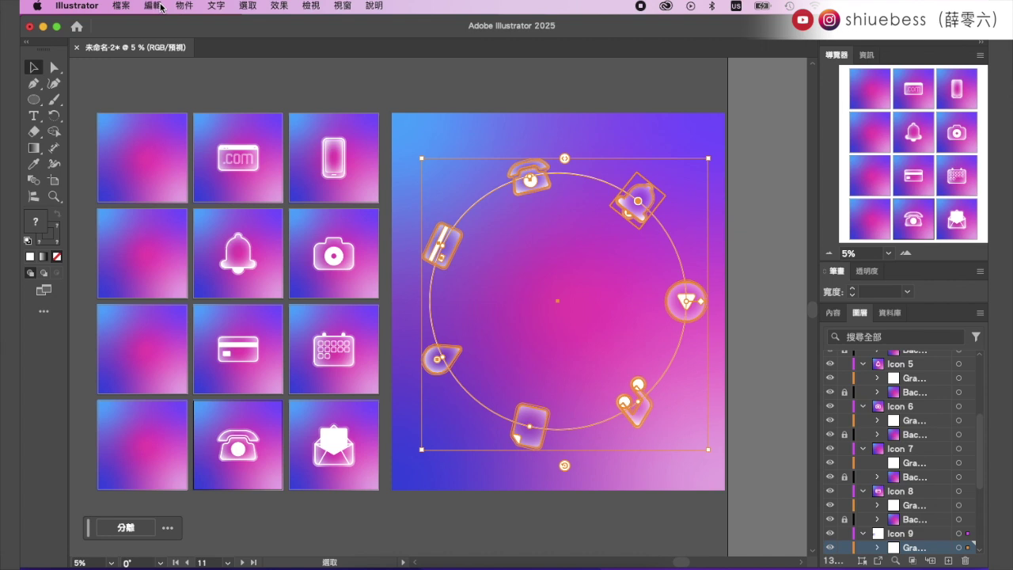
{"action": "left_click", "coordinate": [152, 5]}
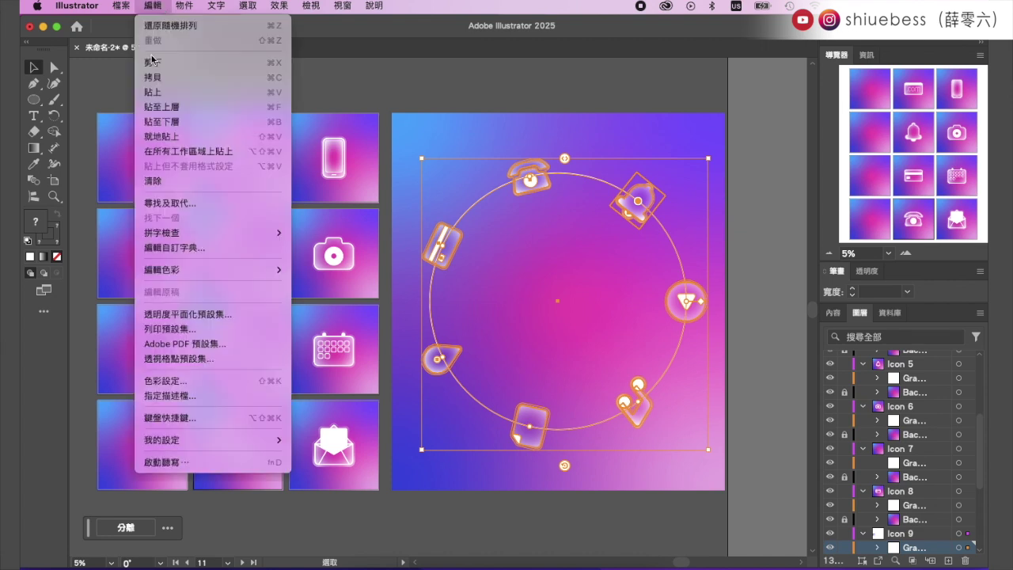
{"action": "left_click", "coordinate": [150, 183]}
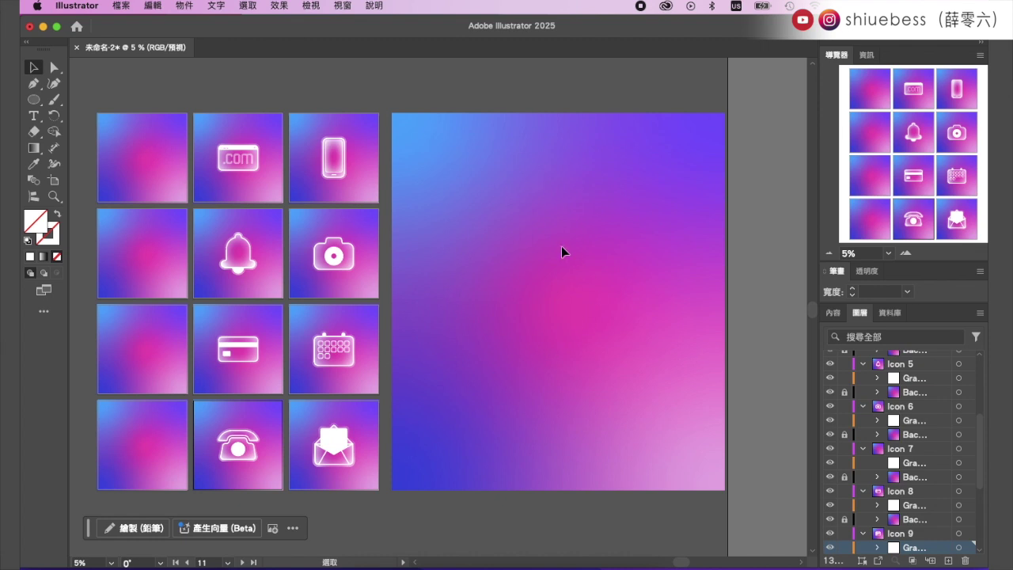
{"action": "key", "text": "super+z"}
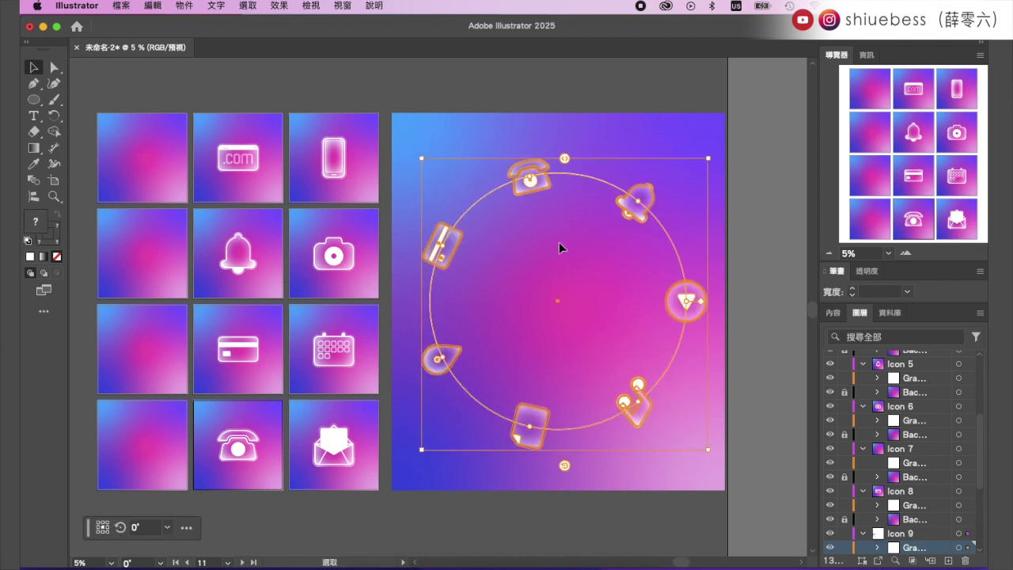
{"action": "left_click", "coordinate": [562, 108]}
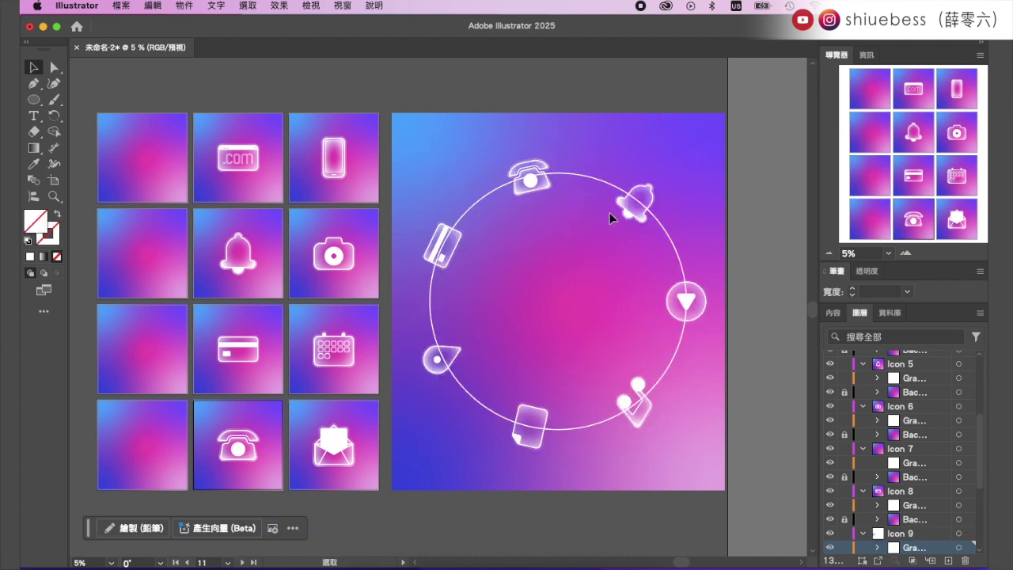
{"action": "left_click", "coordinate": [639, 201]}
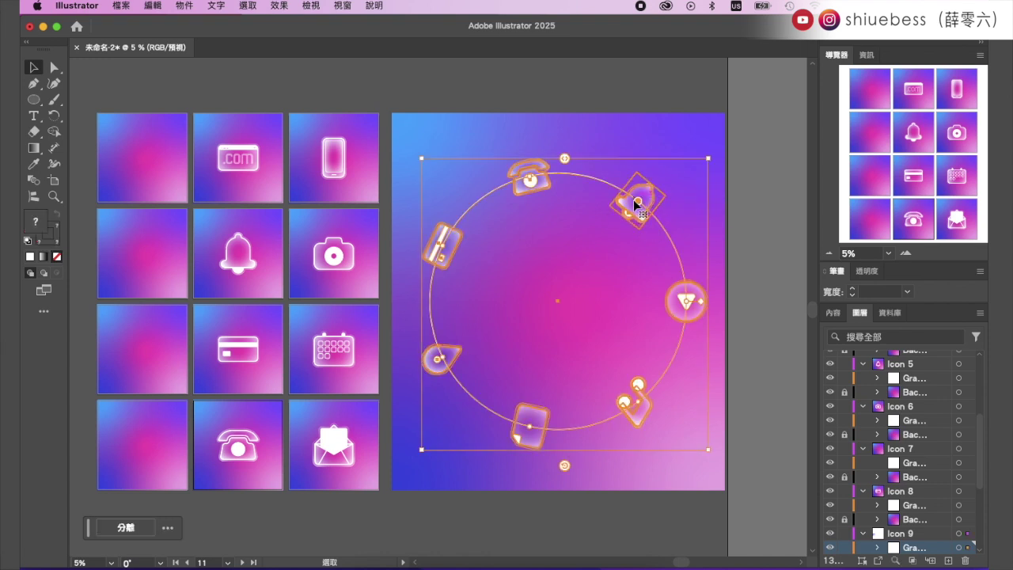
Select the bell icon on the ring and detach it with 分離 (Isolate)
{"action": "mouse_move", "coordinate": [89, 528]}
{"action": "left_mouse_down"}
{"action": "mouse_move", "coordinate": [496, 327]}
{"action": "mouse_move", "coordinate": [550, 289]}
{"action": "mouse_move", "coordinate": [549, 269]}
{"action": "left_mouse_up"}
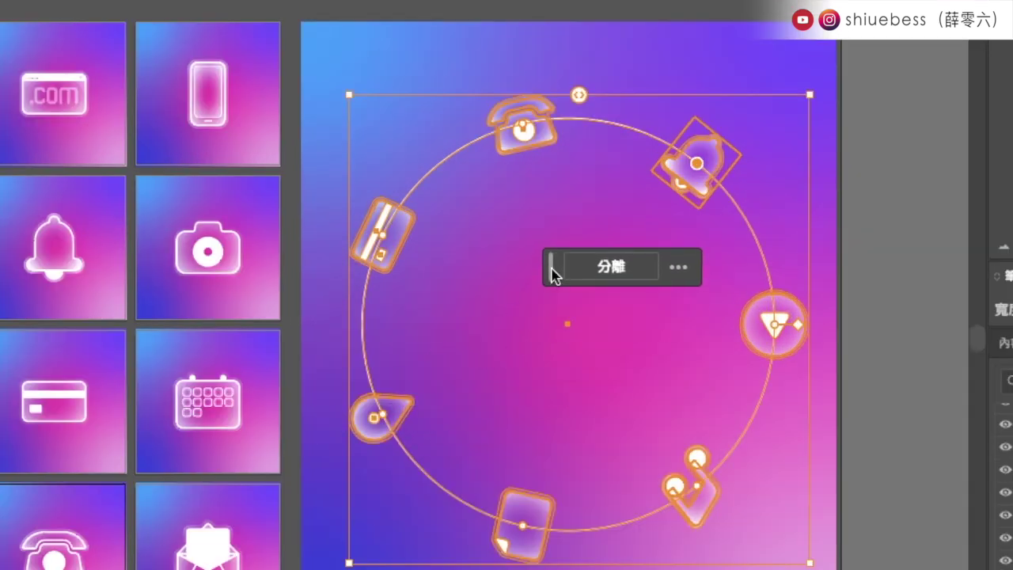
{"action": "left_click_drag", "start_coordinate": [550, 269], "coordinate": [605, 263]}
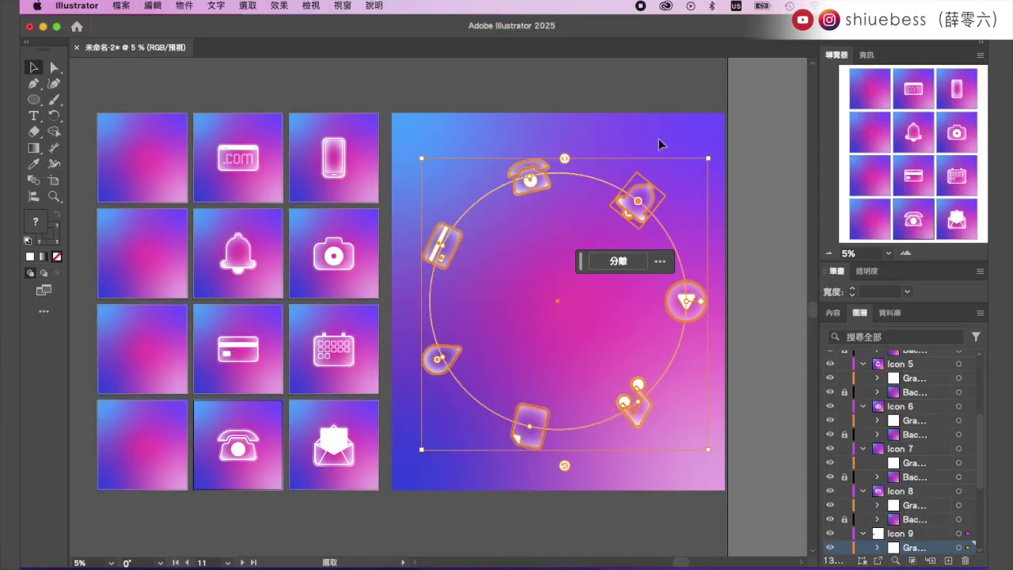
{"action": "left_click", "coordinate": [658, 140]}
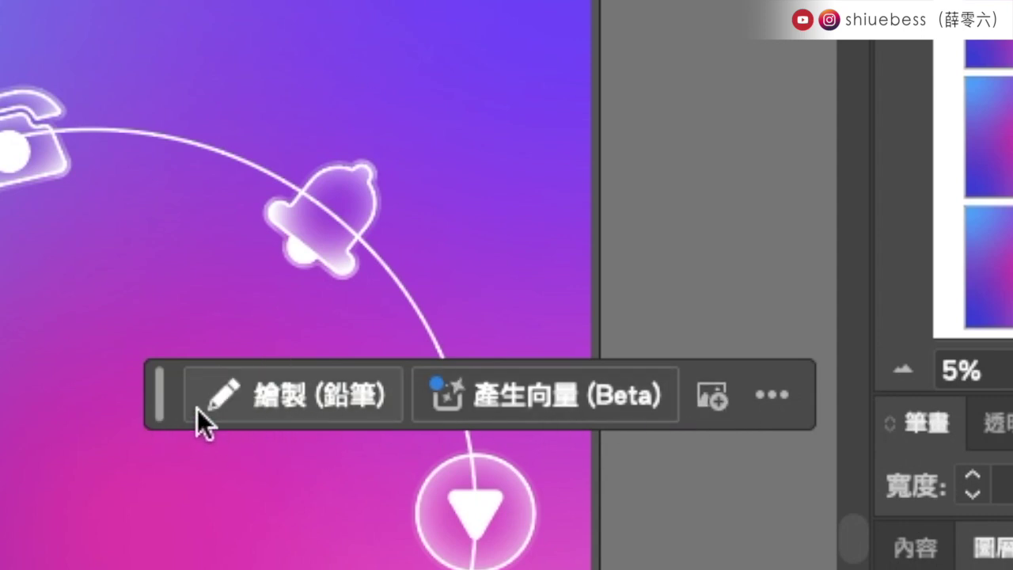
{"action": "left_click", "coordinate": [336, 237]}
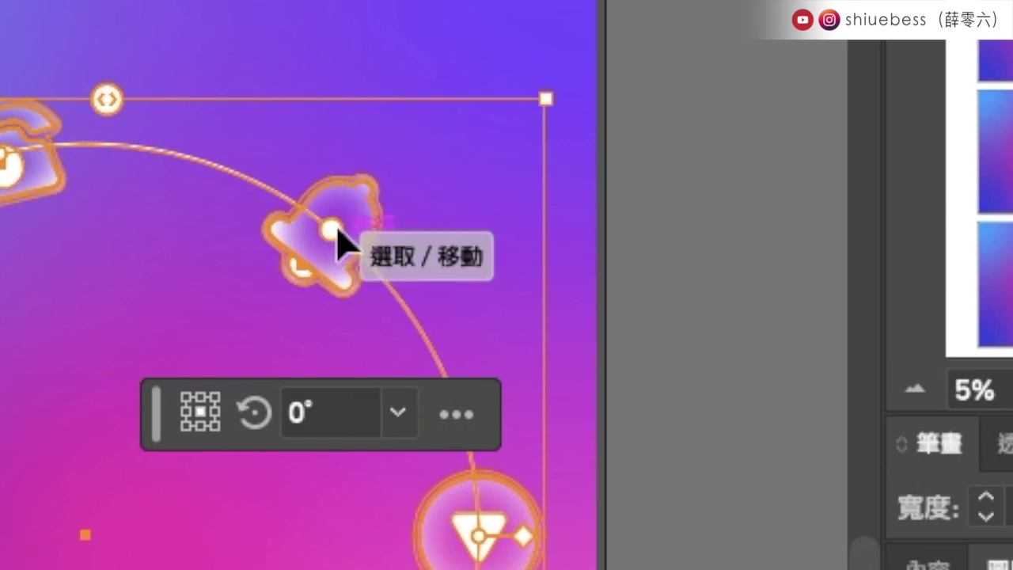
{"action": "left_click", "coordinate": [337, 231]}
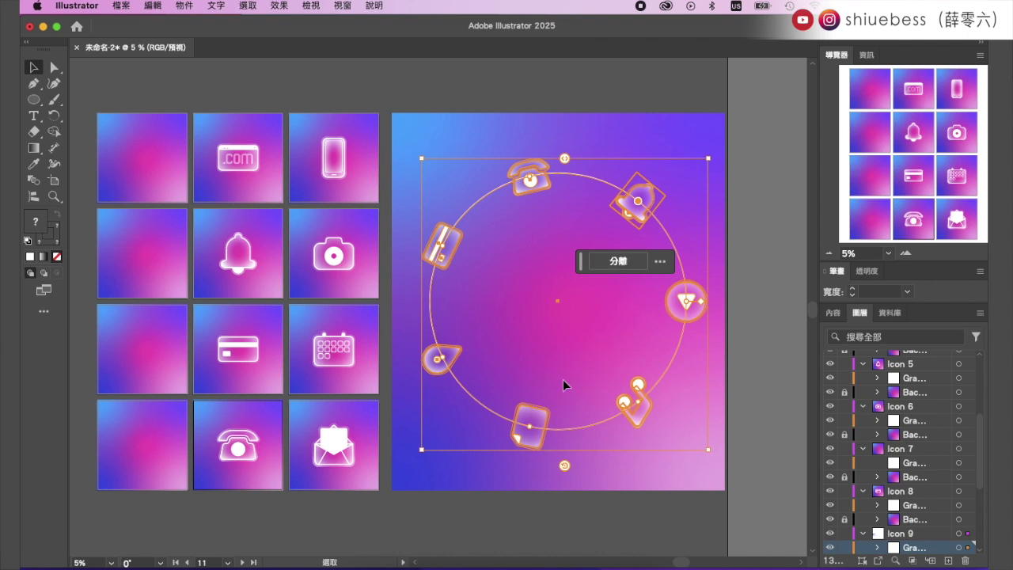
{"action": "left_click", "coordinate": [614, 263]}
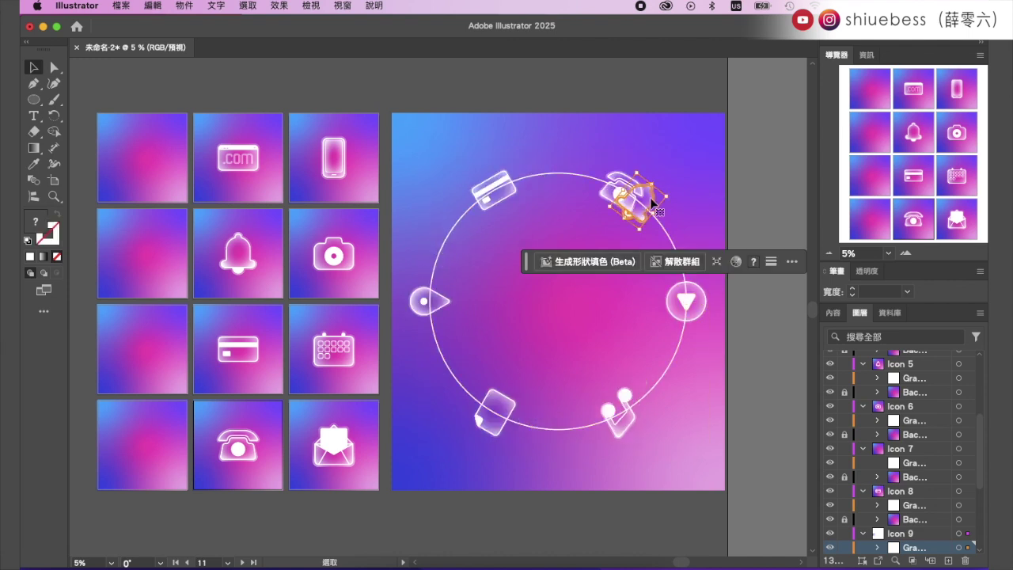
Drag the bell below the artboard, then bring it back onto the circle
{"action": "mouse_move", "coordinate": [636, 203]}
{"action": "left_mouse_down"}
{"action": "mouse_move", "coordinate": [644, 495]}
{"action": "mouse_move", "coordinate": [586, 499]}
{"action": "mouse_move", "coordinate": [584, 477]}
{"action": "mouse_move", "coordinate": [598, 504]}
{"action": "left_mouse_up"}
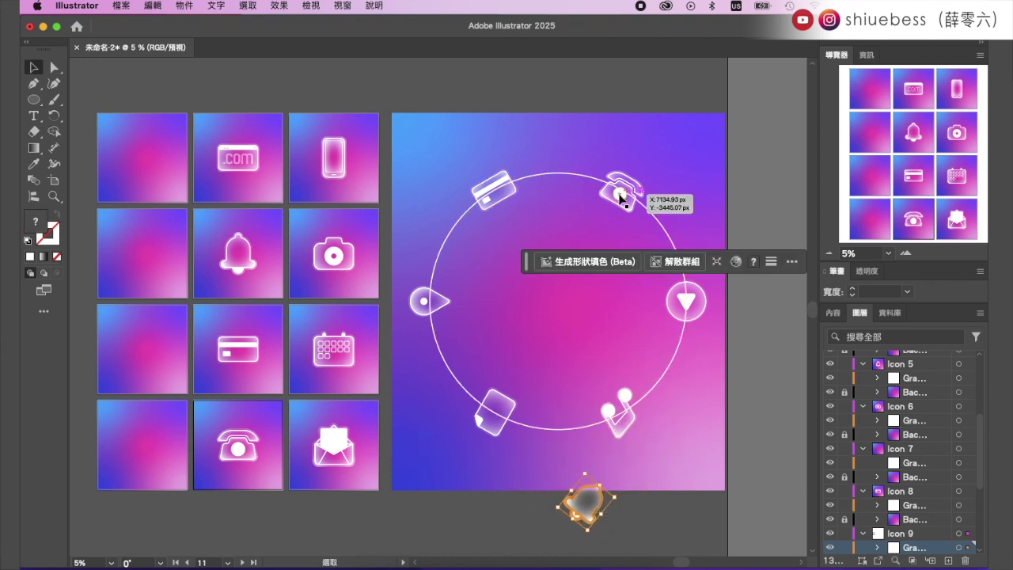
{"action": "left_click", "coordinate": [617, 496]}
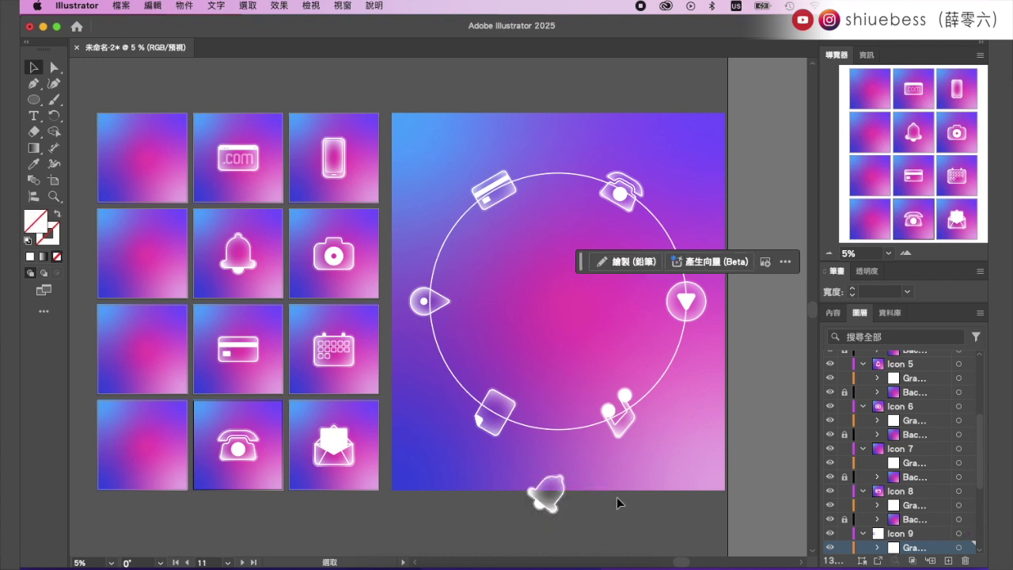
{"action": "left_click_drag", "start_coordinate": [551, 509], "coordinate": [568, 430]}
{"action": "left_click_drag", "start_coordinate": [565, 444], "coordinate": [546, 473]}
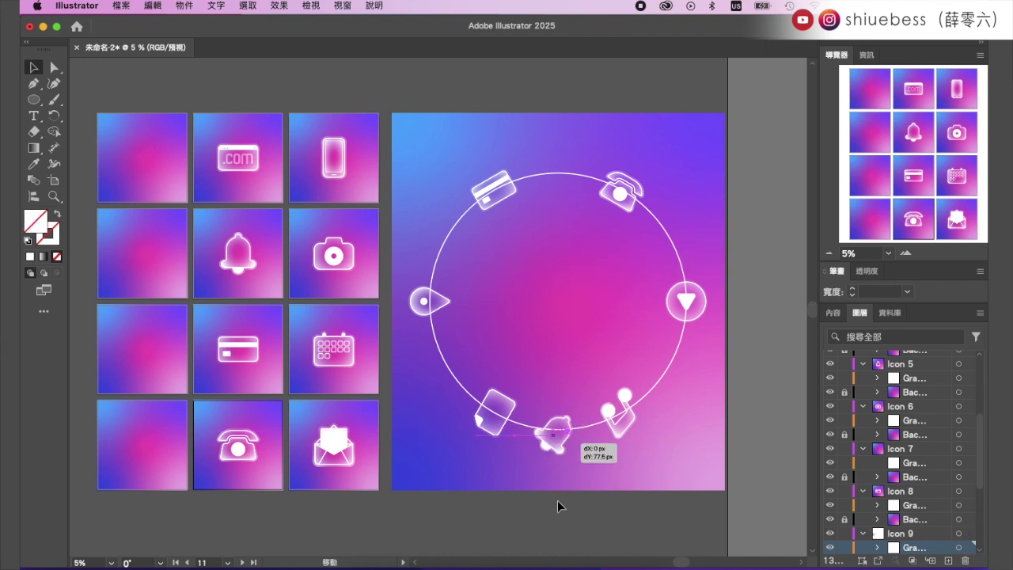
Copy the bell with 拷貝 (Copy) and park it below the artboard
{"action": "right_click", "coordinate": [546, 473]}
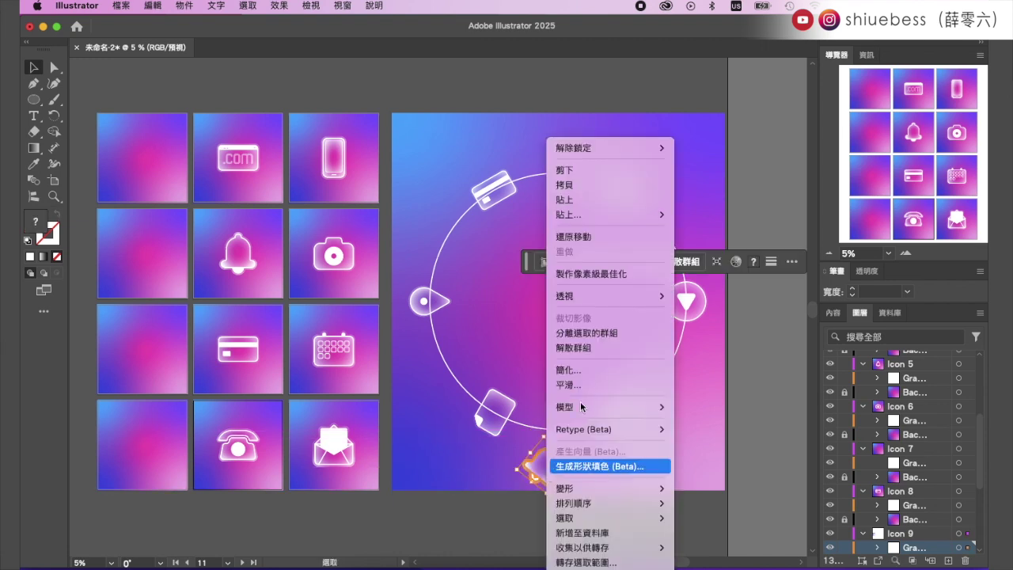
{"action": "left_click", "coordinate": [600, 186]}
{"action": "left_click_drag", "start_coordinate": [527, 475], "coordinate": [303, 546]}
{"action": "left_click", "coordinate": [543, 428]}
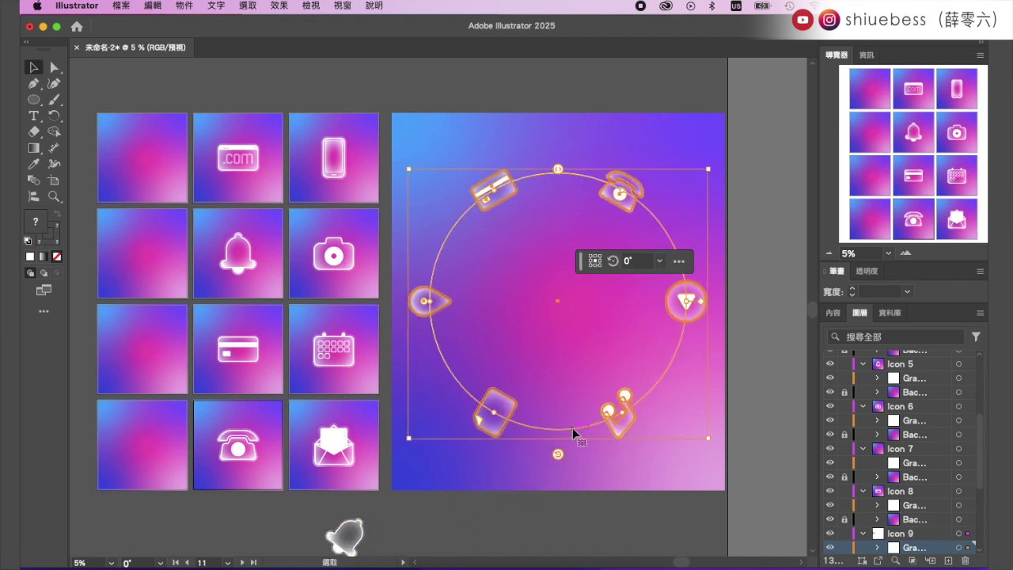
Paste the bell onto the circle in isolation mode, then return to the full artwork
{"action": "double_click", "coordinate": [572, 427]}
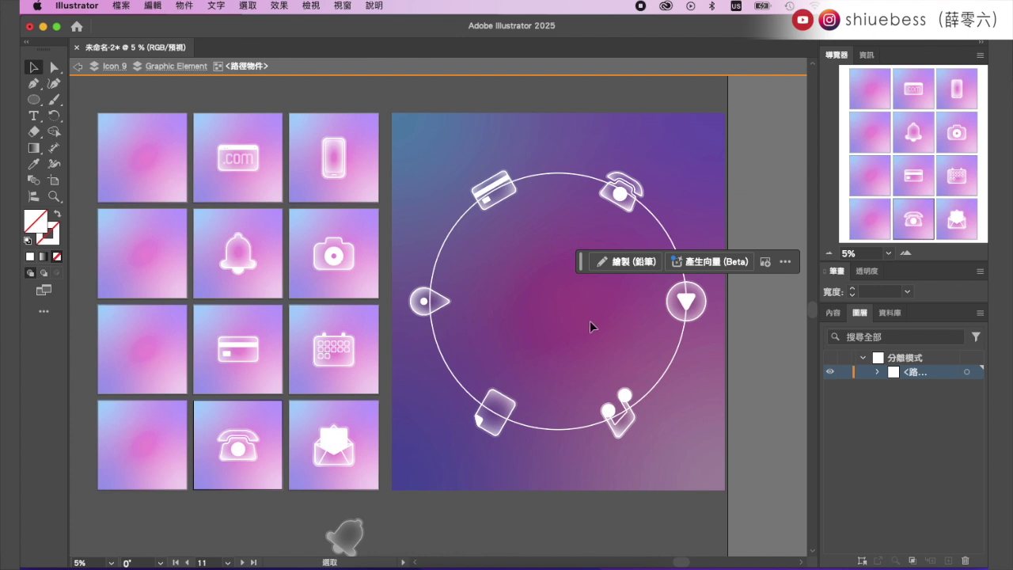
{"action": "right_click", "coordinate": [574, 318]}
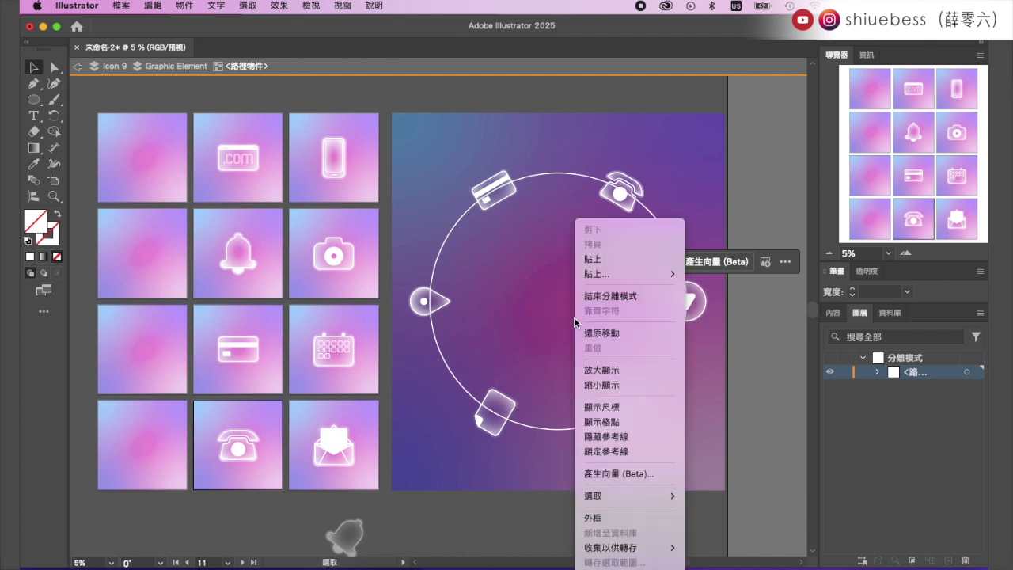
{"action": "left_click", "coordinate": [609, 259]}
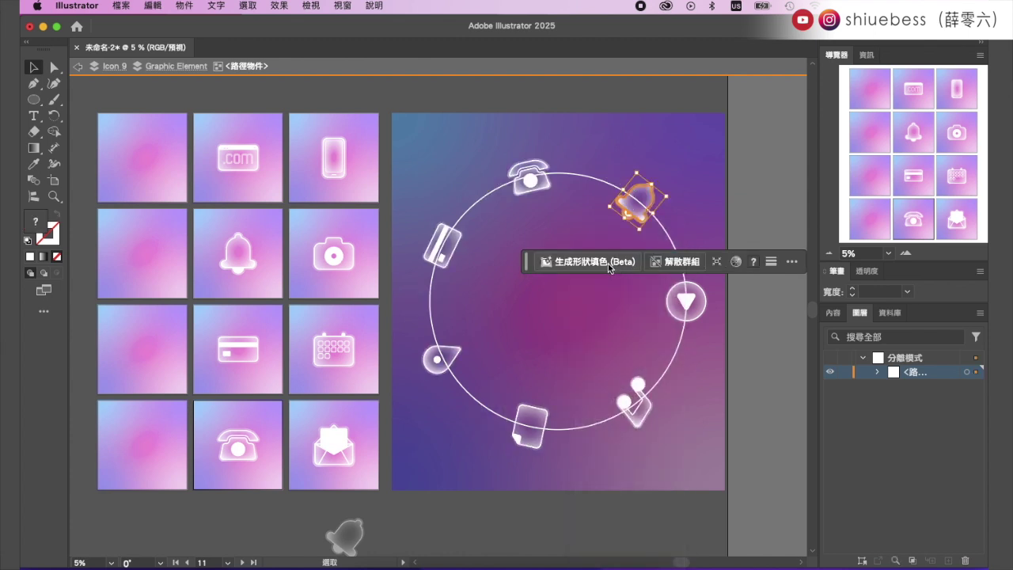
{"action": "left_click", "coordinate": [643, 148]}
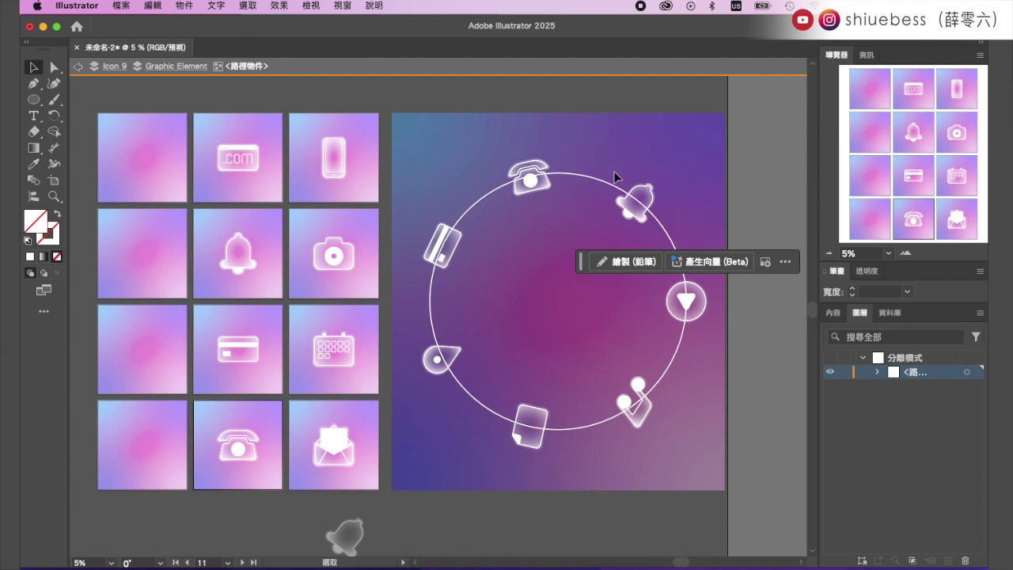
{"action": "left_click", "coordinate": [77, 69]}
{"action": "left_click", "coordinate": [78, 70]}
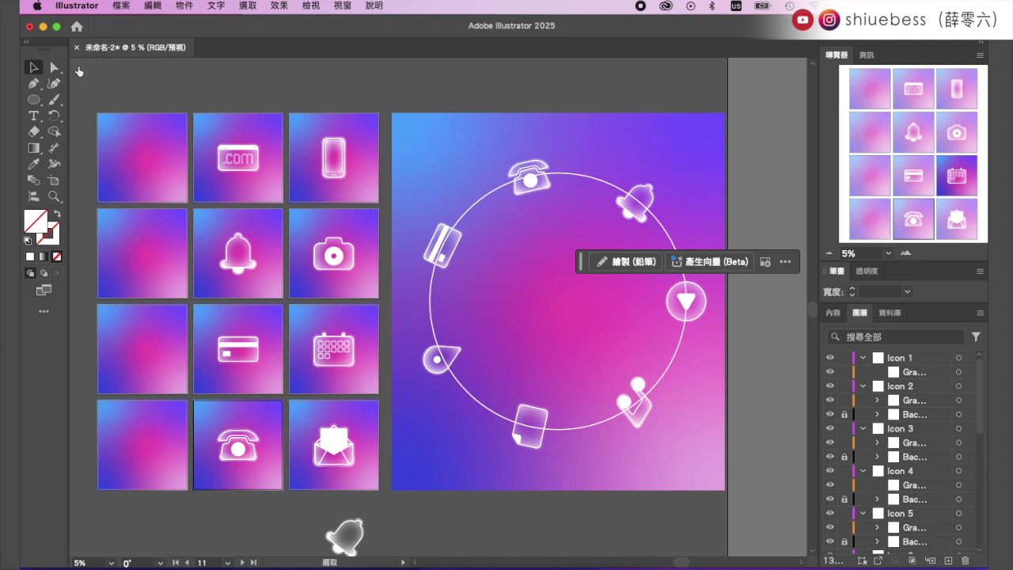